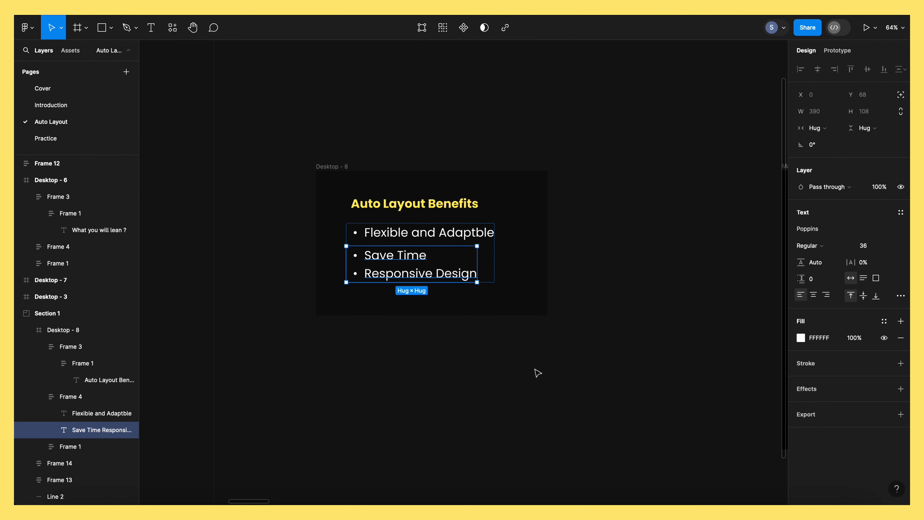
left_click(590, 367)
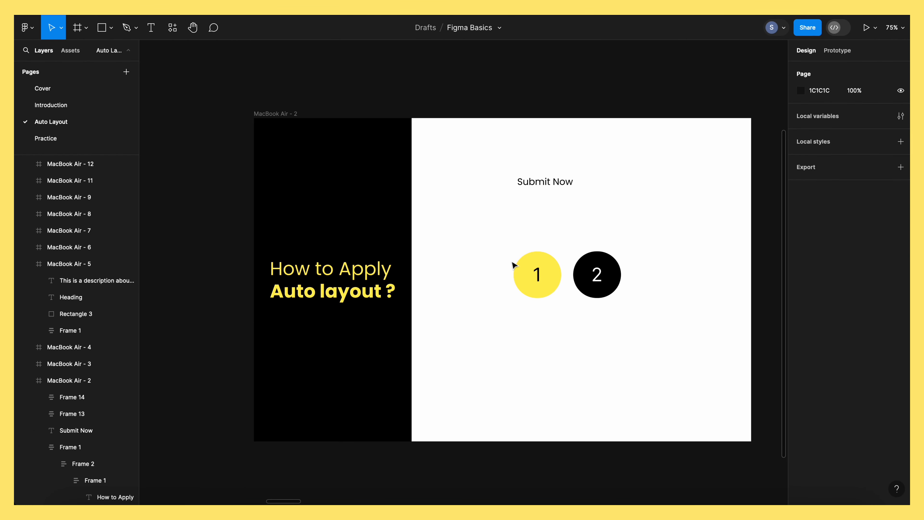
left_click(545, 182)
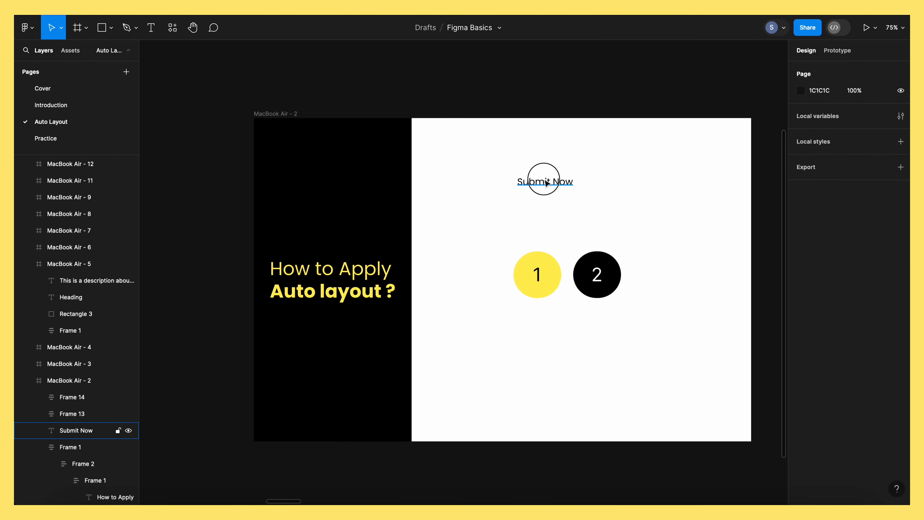
left_click(539, 272)
left_click(612, 283)
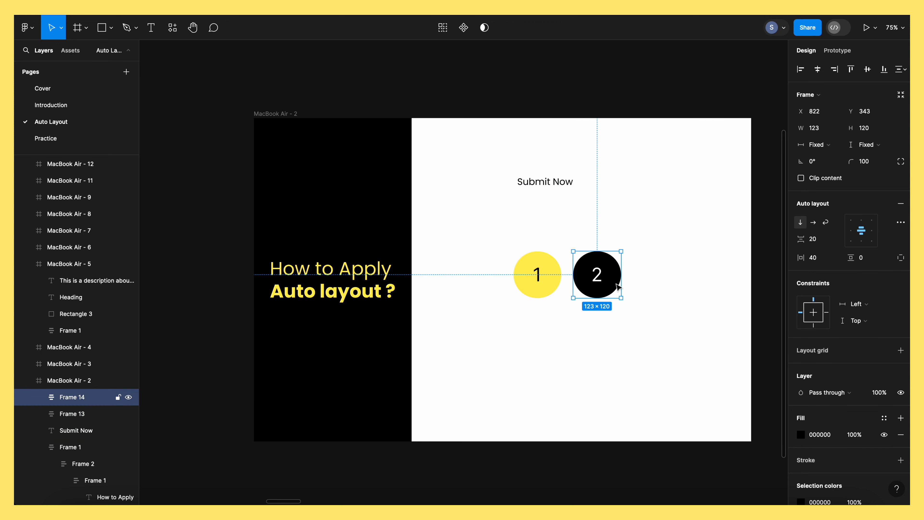
left_click(541, 278)
left_click(561, 335)
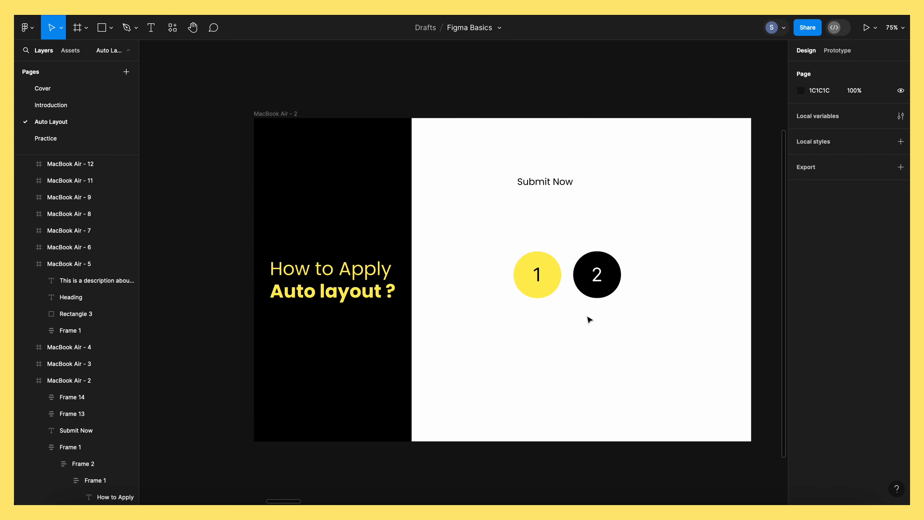
Add auto layout to the "Submit Now" text on the MacBook Air - 2 frame
left_click(544, 185)
key("shift+a")
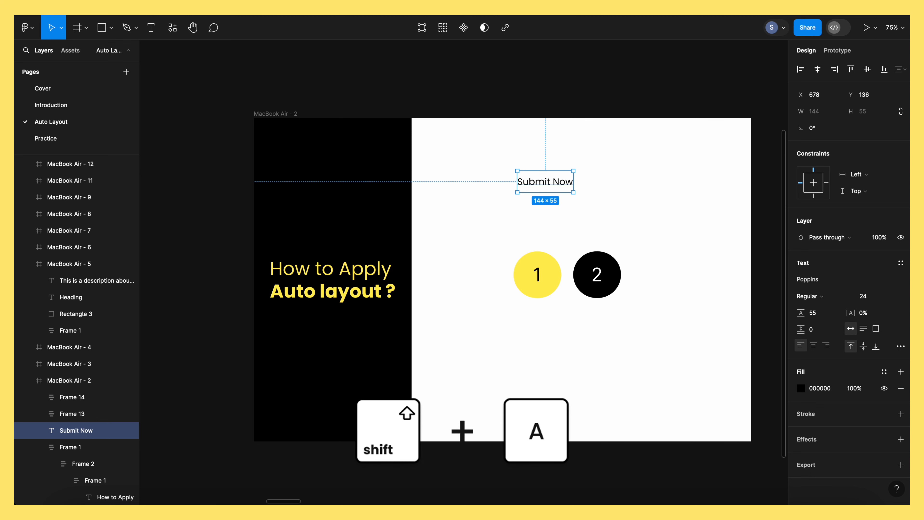
key("shift+a")
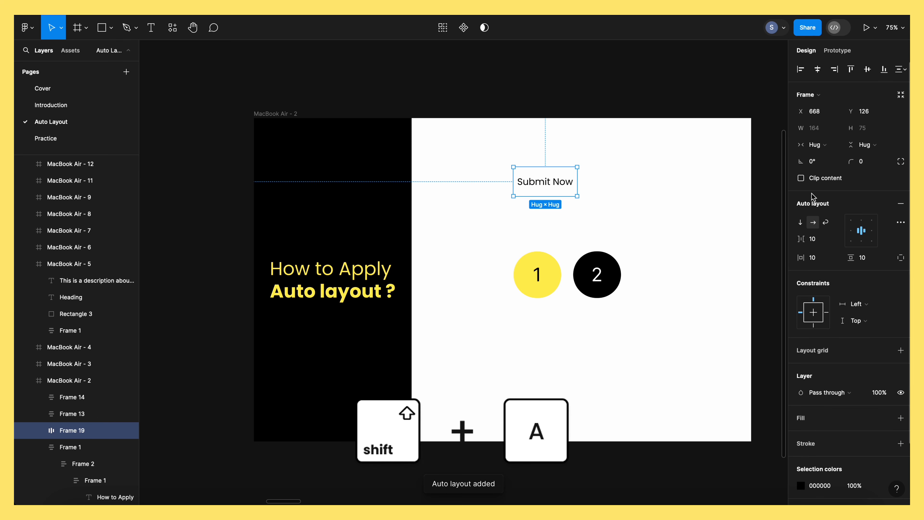
left_click(671, 235)
Select both numbered circles on the MacBook Air - 2 frame and group them in one auto layout
left_click(546, 276)
left_click(501, 260)
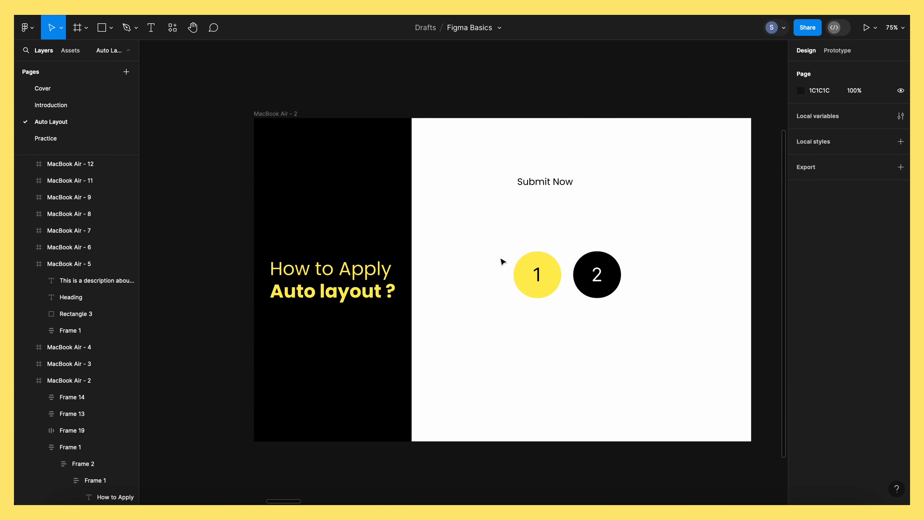
left_click_drag(500, 241, 624, 306)
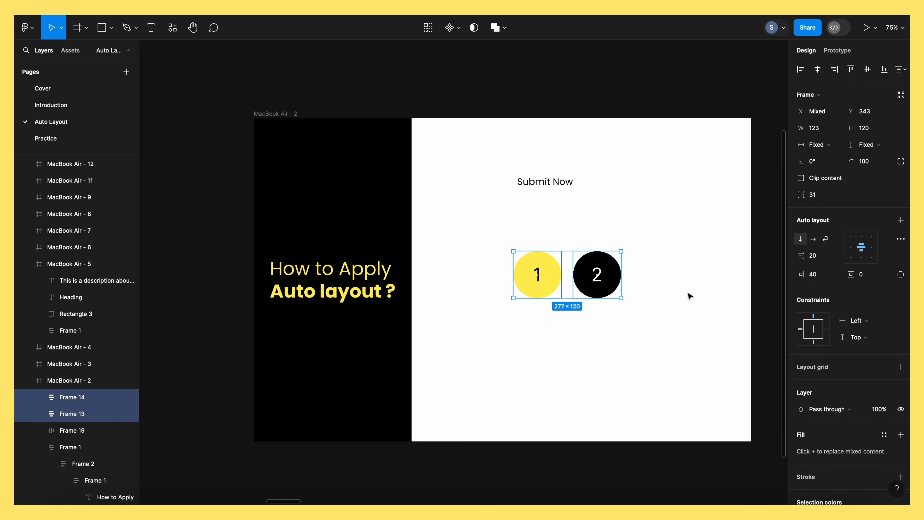
left_click(901, 221)
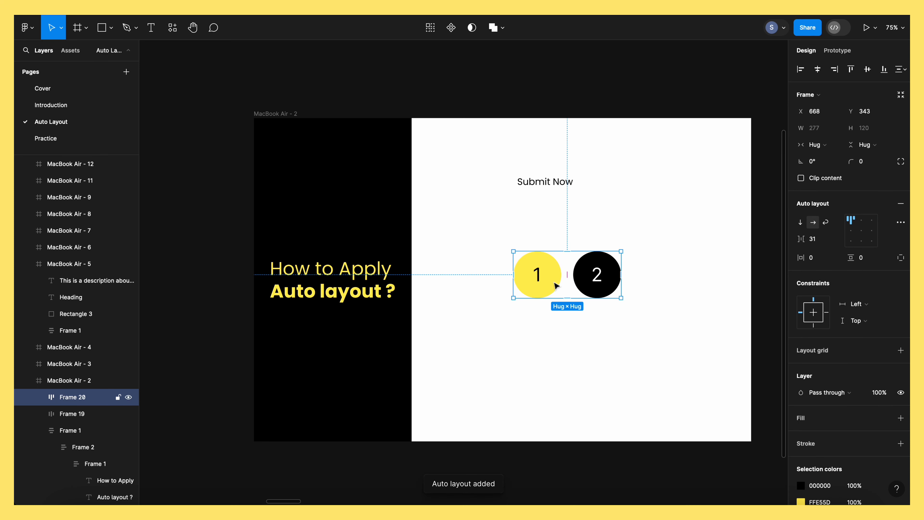
left_click(591, 329)
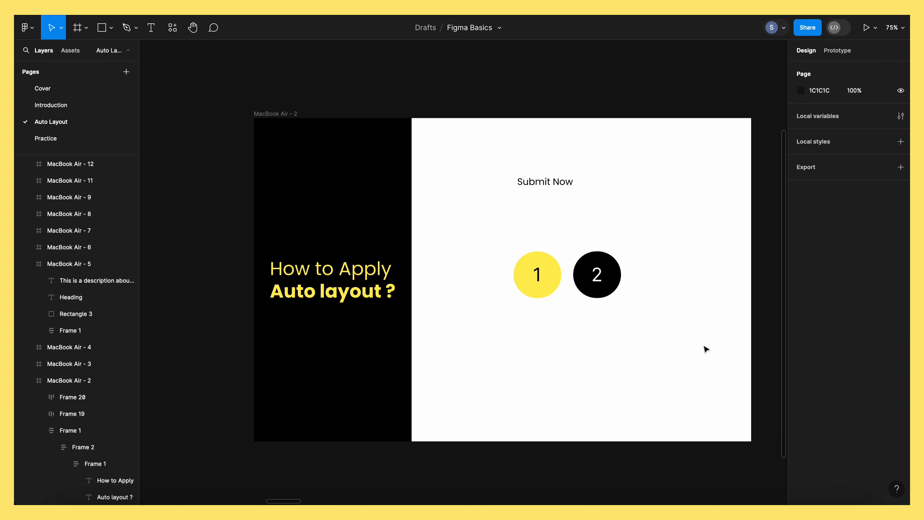
Examine the labelled auto layout menu diagram on MacBook Air - 3, including directions, gap, padding, alignments and advanced settings
left_click_drag(685, 349, 251, 346)
left_click_drag(706, 338, 282, 332)
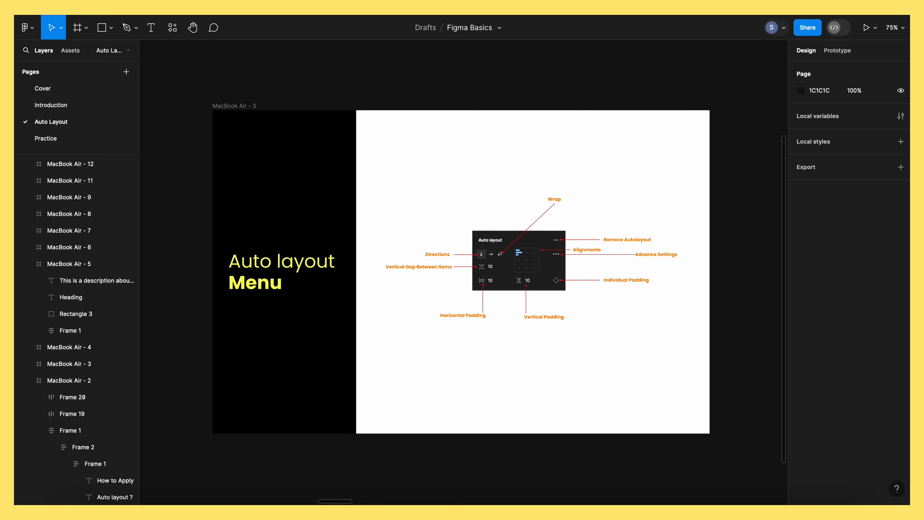
scroll(527, 263, "up", 1)
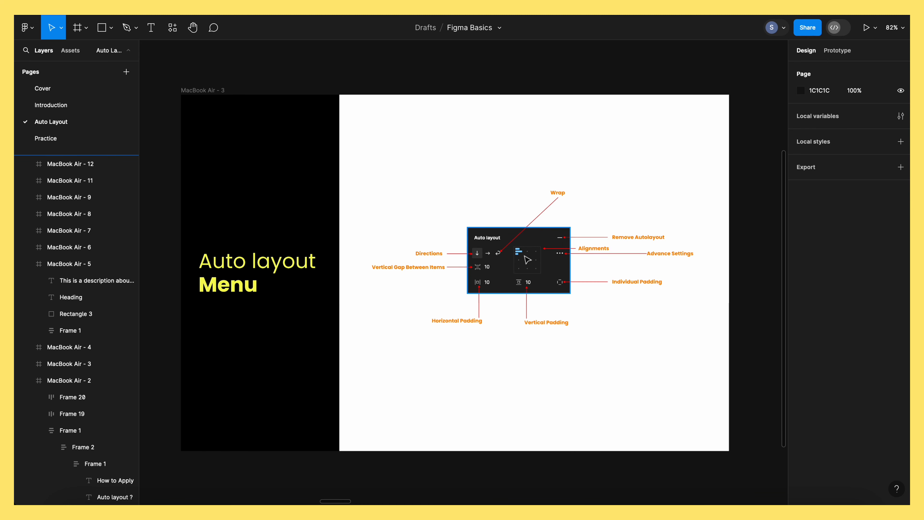
scroll(525, 256, "up", 3)
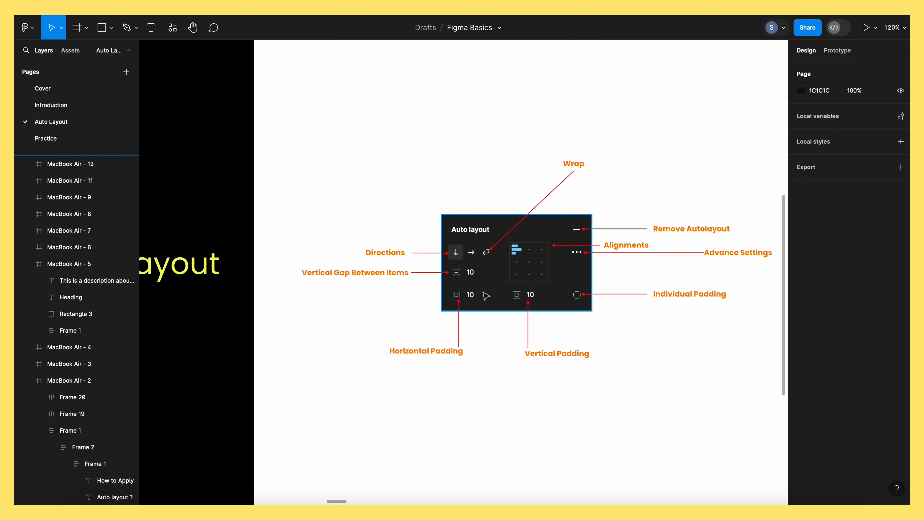
left_click(456, 254)
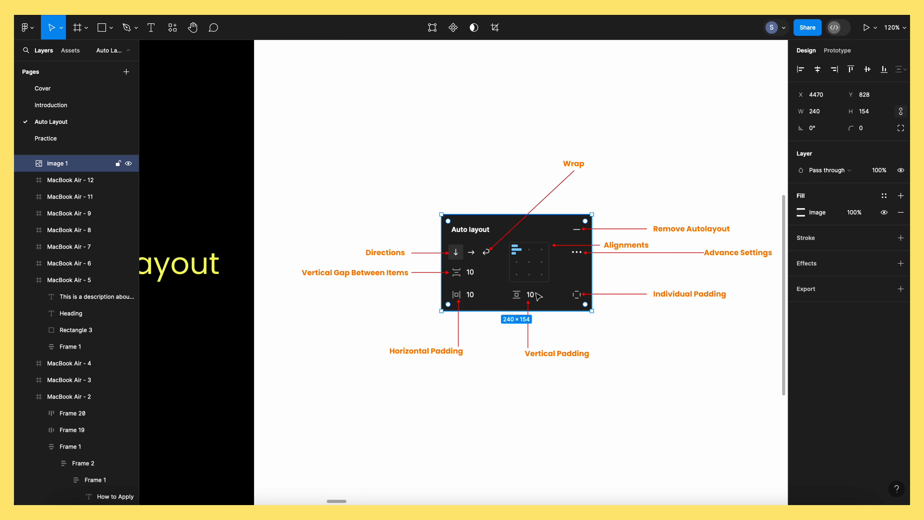
left_click(531, 255)
left_click(714, 259)
key("Escape")
left_click_drag(614, 268, 585, 269)
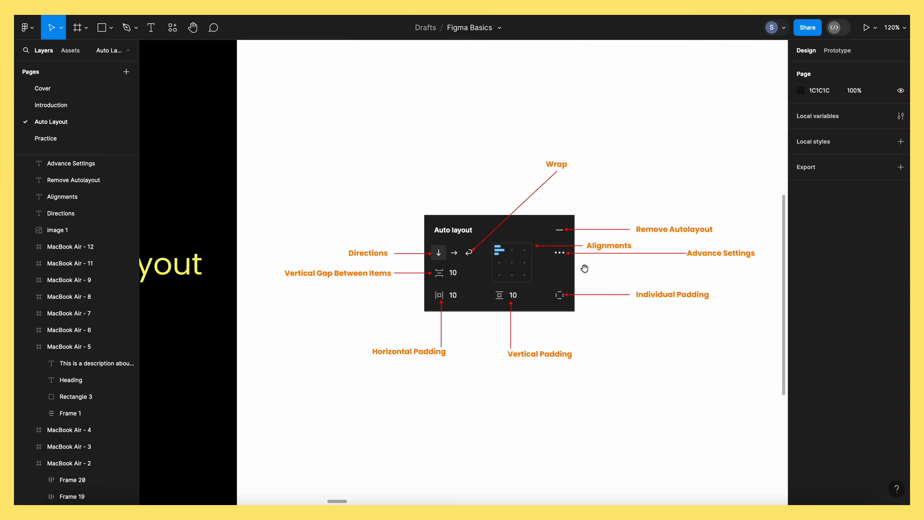
left_click(562, 296)
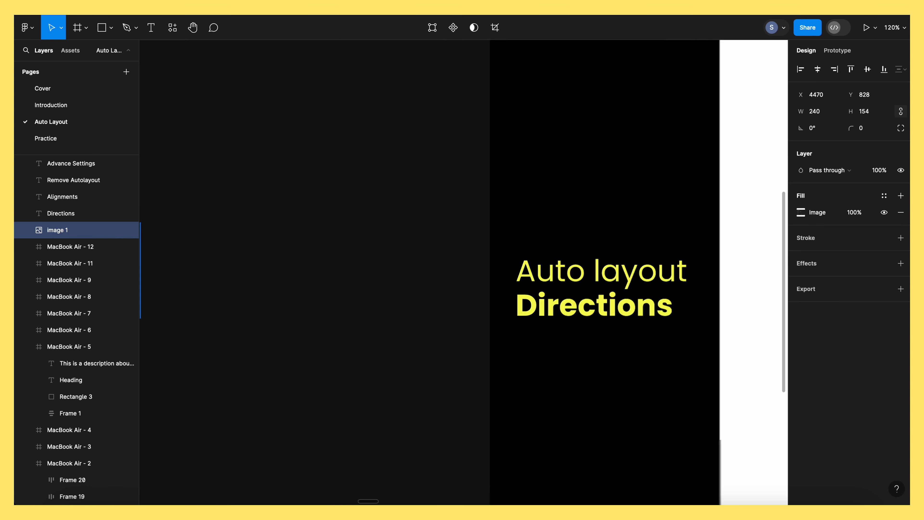
Wrap the yellow and black numbered circles on the MacBook Air - 4 frame in an auto layout
scroll(415, 355, "right", 1)
scroll(419, 355, "down", 5, "ctrl")
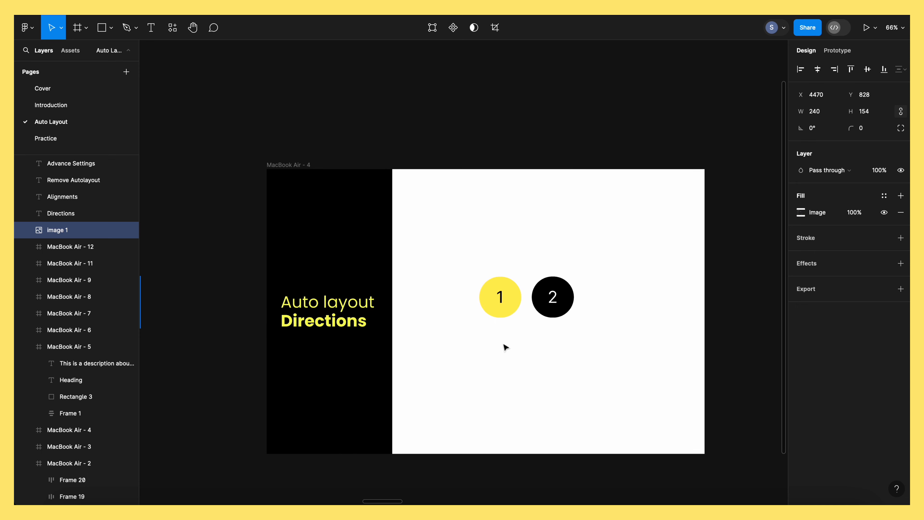
scroll(505, 344, "down", 3)
scroll(504, 344, "right", 2)
left_click(495, 252)
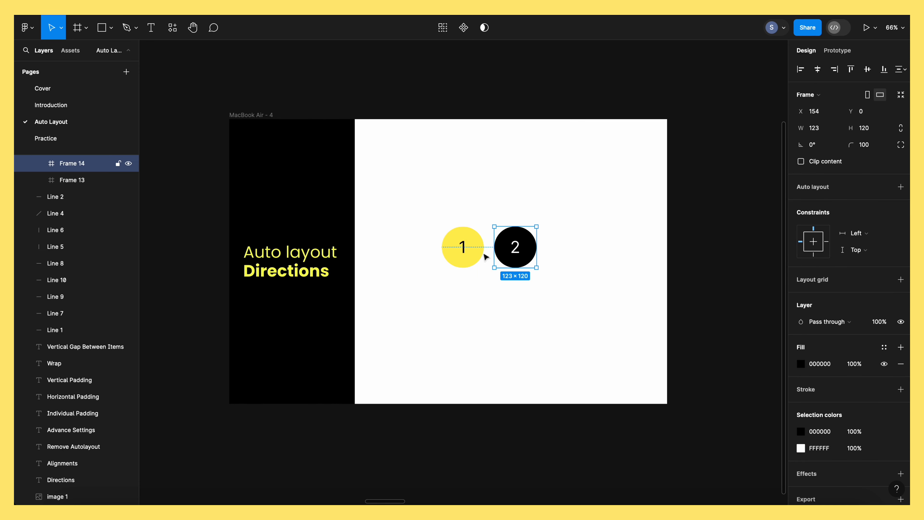
left_click(431, 218)
left_click_drag(431, 218, 574, 302)
key("shift+a")
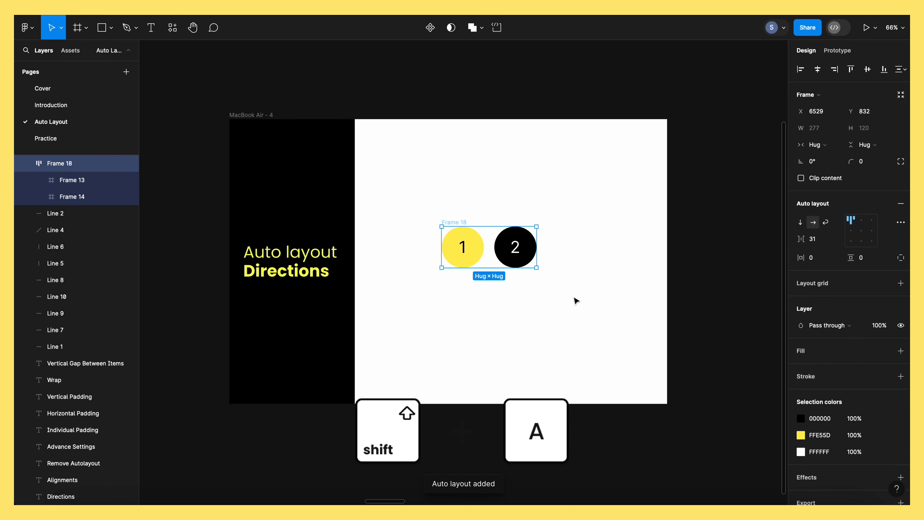
left_click(563, 290)
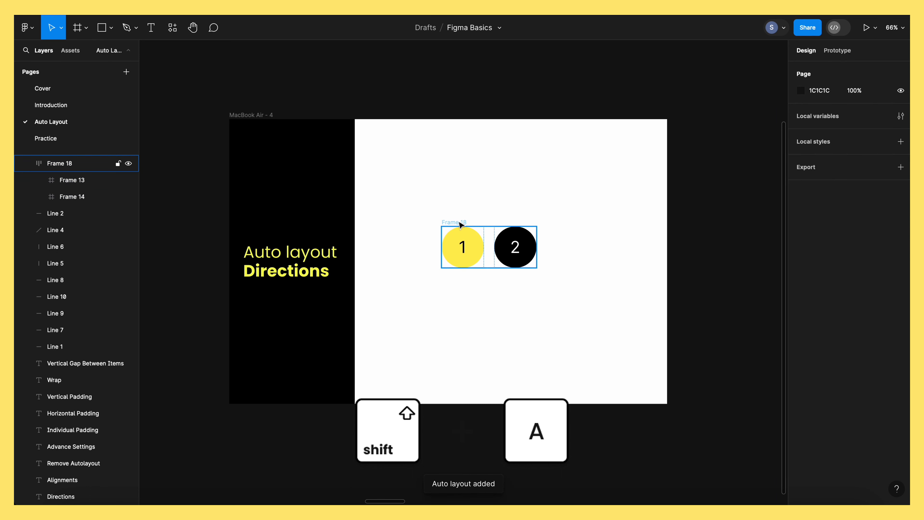
Switch the circles' auto layout direction between vertical and horizontal twice, ending on horizontal
left_click(461, 227)
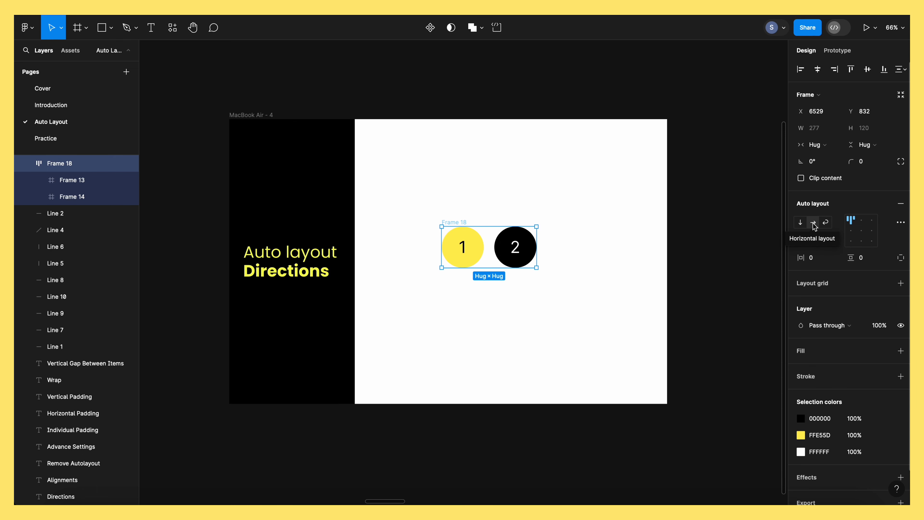
left_click(800, 223)
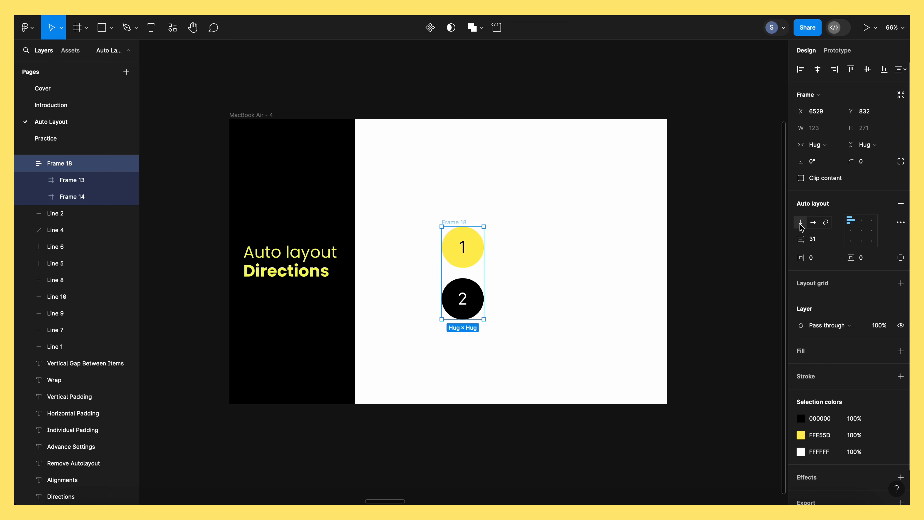
left_click(814, 223)
left_click(802, 223)
left_click(813, 223)
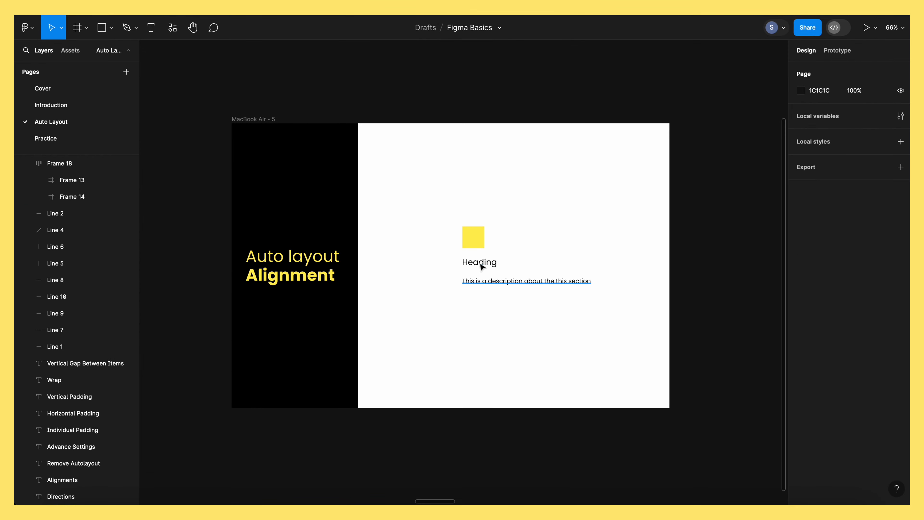
Combine the yellow square, heading and description on the MacBook Air - 5 frame into one auto layout
left_click(464, 238)
left_click(452, 222)
left_click_drag(451, 220, 598, 323)
key("shift+a")
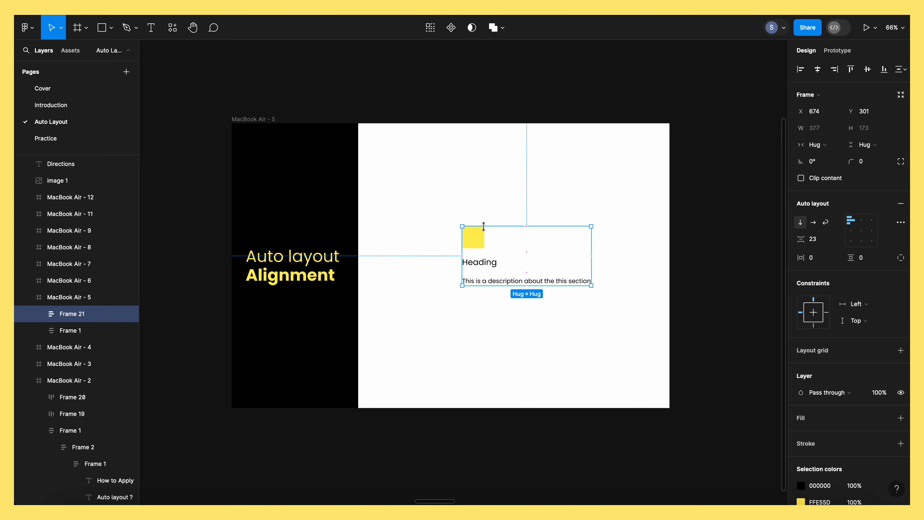
Move the heading section's auto layout frame up and to the left, and enlarge it to about 685 × 358
left_click_drag(478, 243, 450, 231)
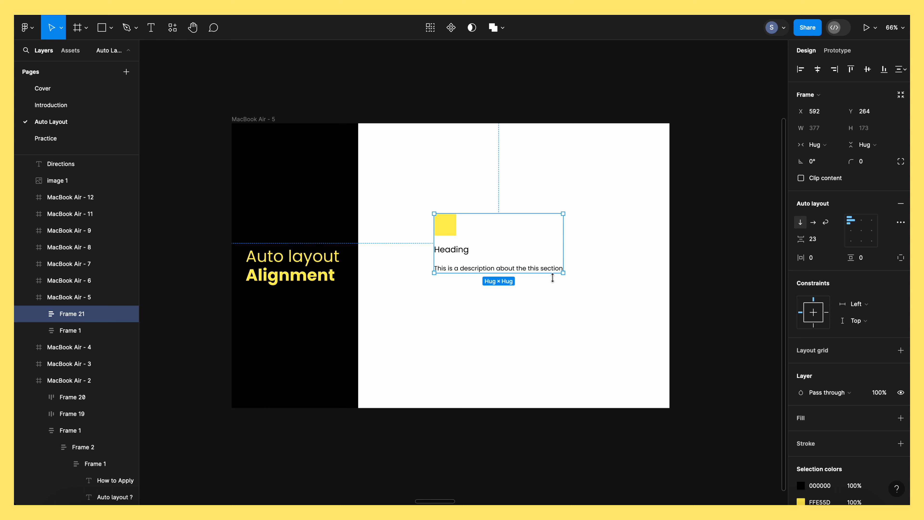
left_click_drag(443, 220, 405, 209)
left_click_drag(528, 262, 632, 325)
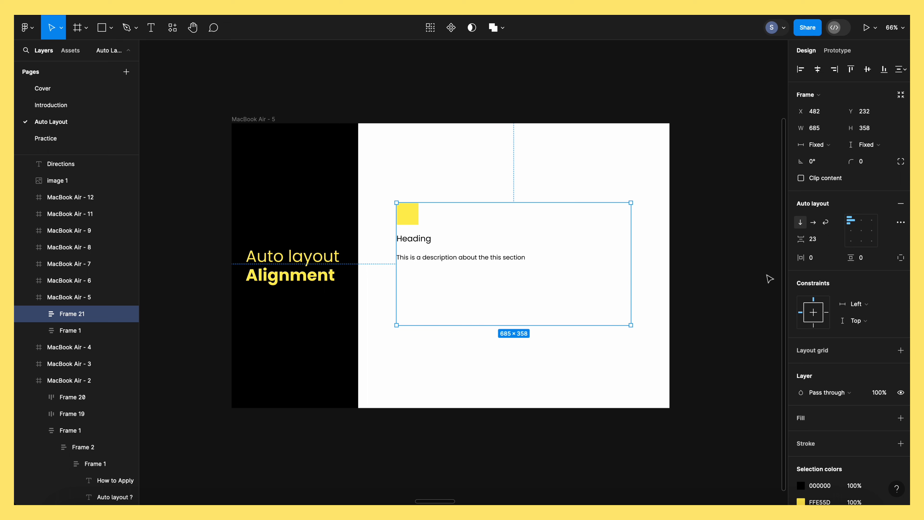
Align the section's contents in turn to top center, top right, left, center, right, bottom left and bottom center
left_click(863, 221)
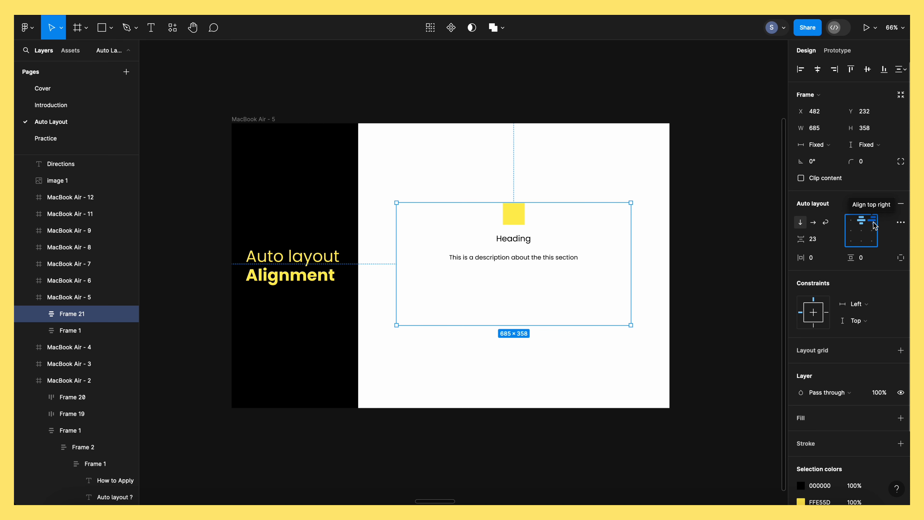
left_click(874, 224)
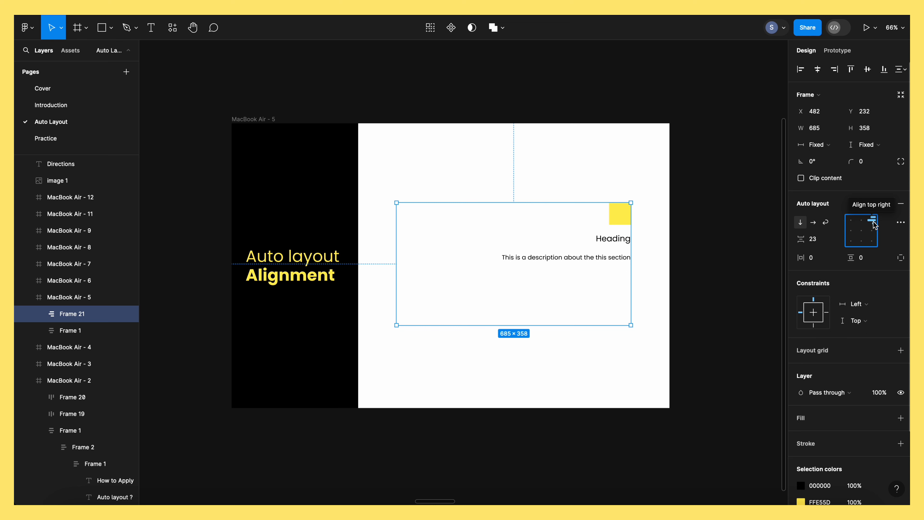
left_click(852, 233)
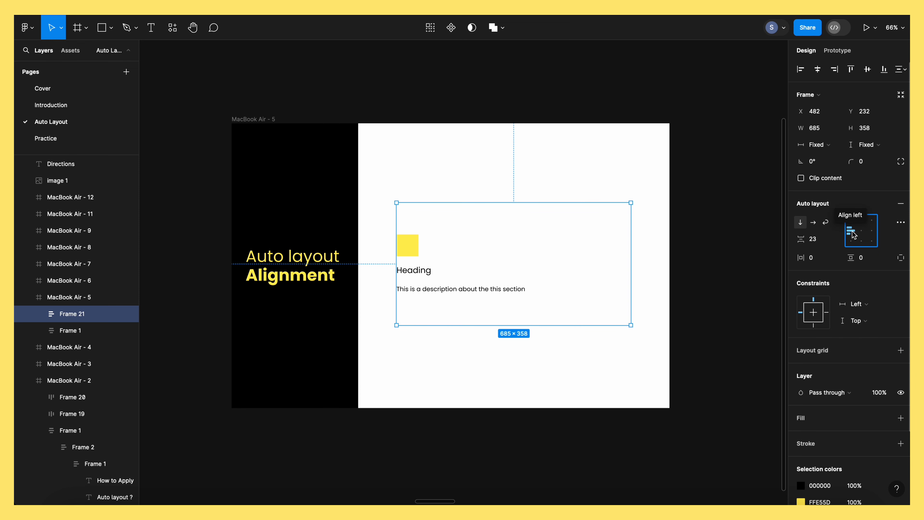
left_click(862, 232)
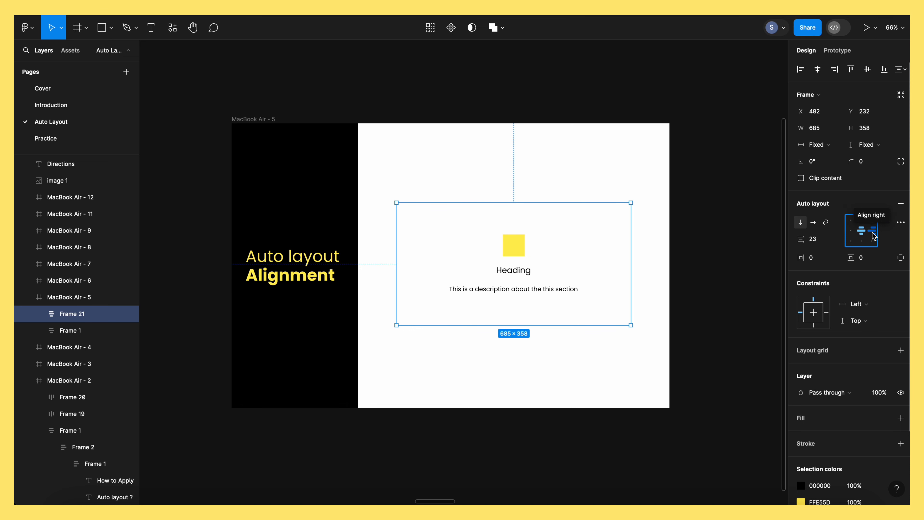
left_click(874, 234)
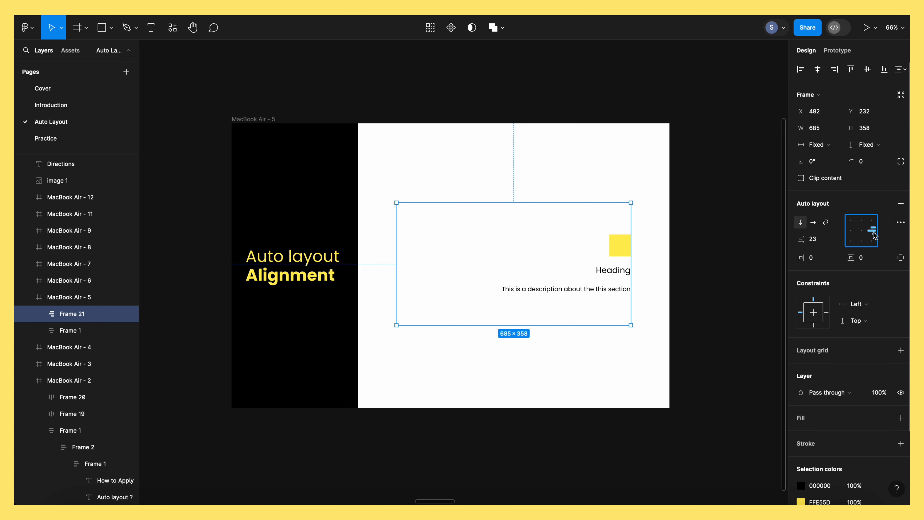
left_click(851, 242)
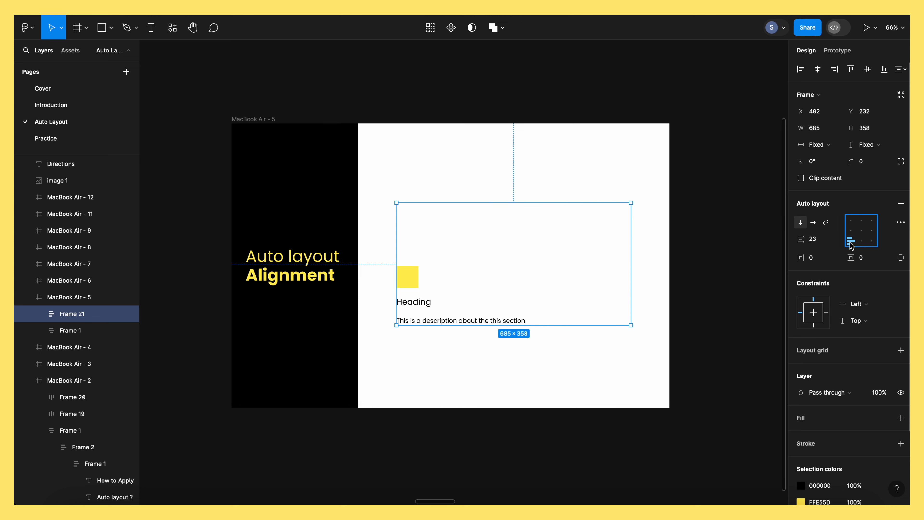
left_click(866, 247)
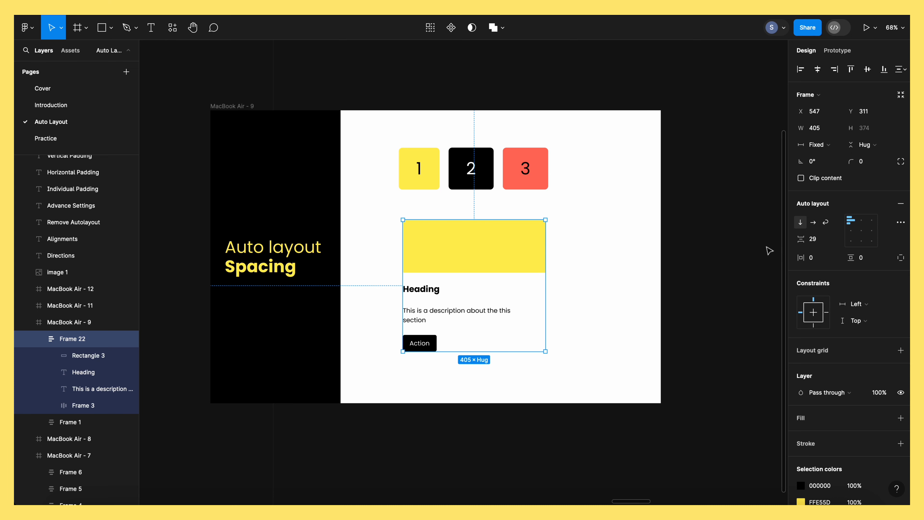
Reduce the horizontal auto layout spacing between the numbered squares 1, 2 and 3 on the MacBook Air - 9 frame
left_click(520, 185)
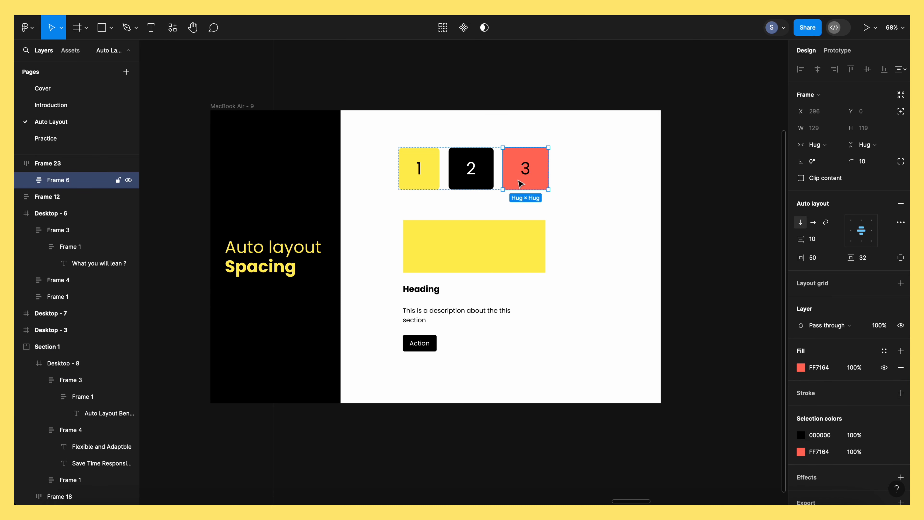
left_click(450, 191)
left_click(421, 151)
left_click(418, 144)
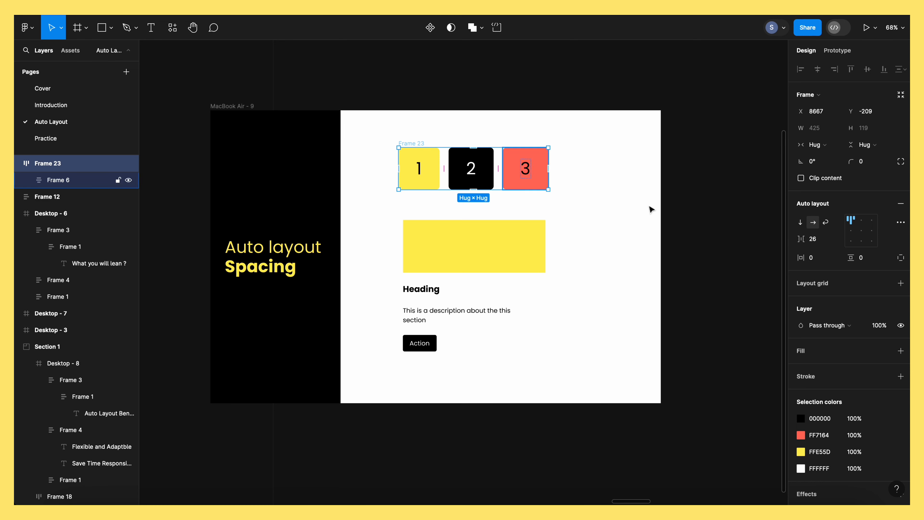
mouse_move(804, 240)
left_mouse_down()
mouse_move(846, 241)
mouse_move(818, 244)
left_mouse_up()
Increase the vertical spacing of the heading card's auto layout to 70 and bring it back down
left_click(502, 263)
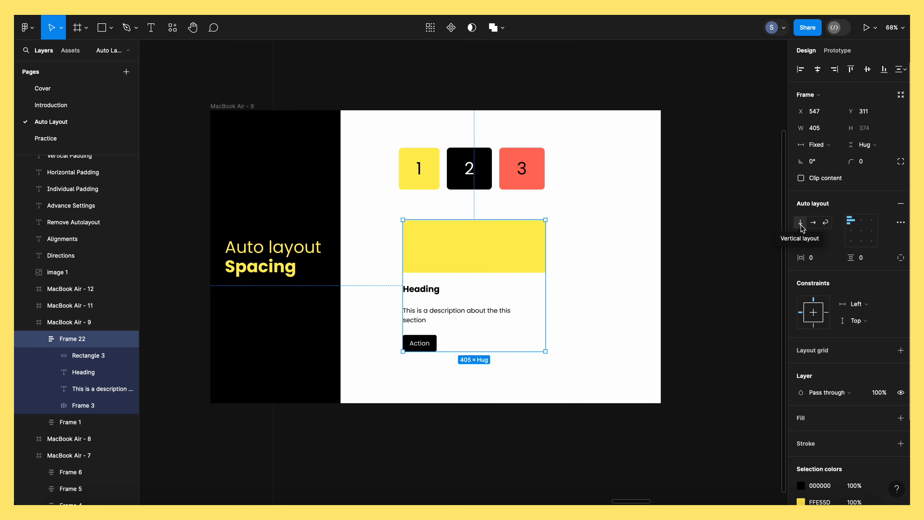
left_click_drag(803, 241, 823, 242)
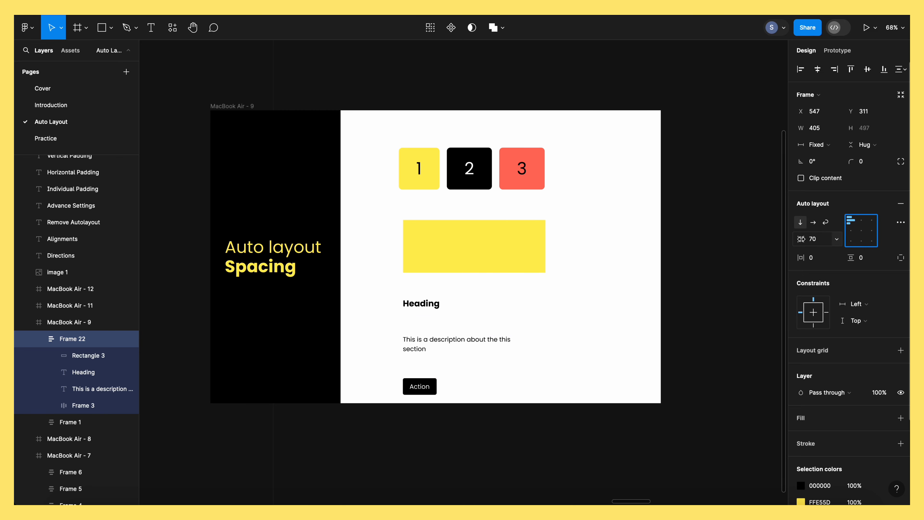
left_click_drag(802, 239, 775, 242)
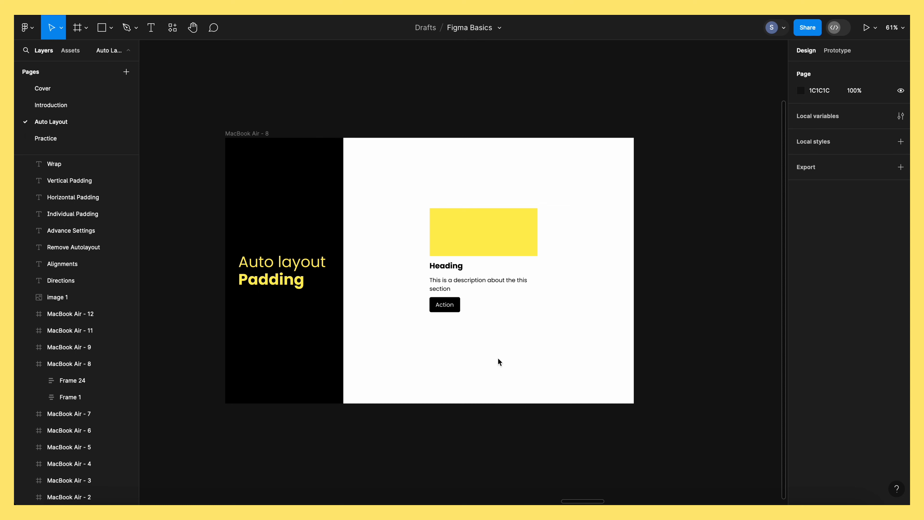
Examine the horizontal, vertical and individual padding settings of the card on the MacBook Air - 8 frame
left_click(517, 241)
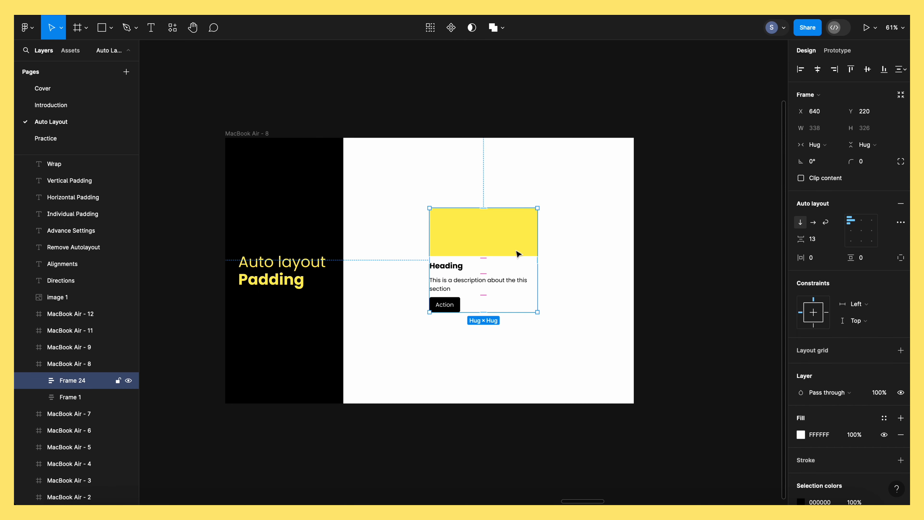
left_click(862, 262)
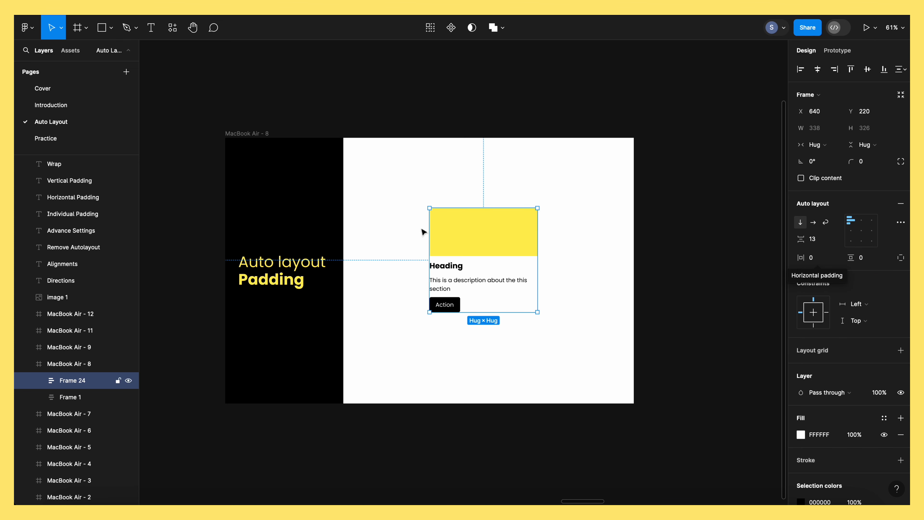
left_click(823, 262)
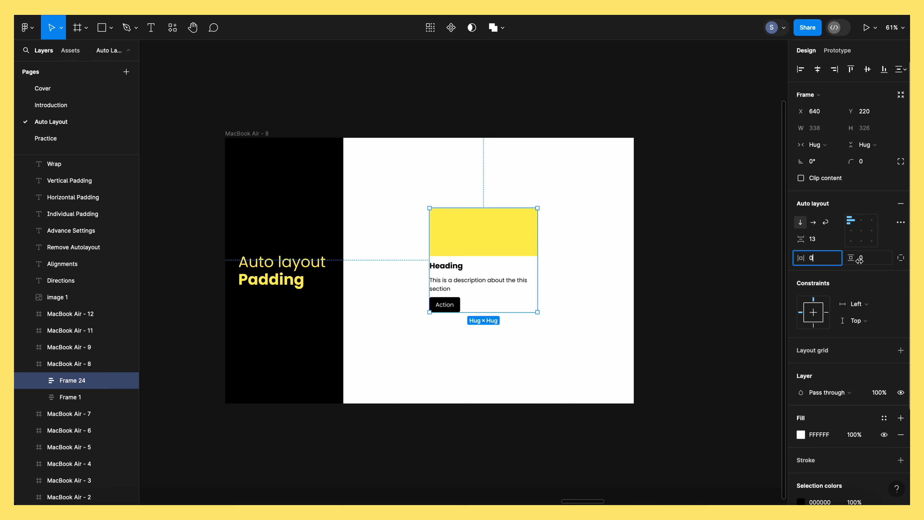
left_click(886, 265)
left_click(901, 258)
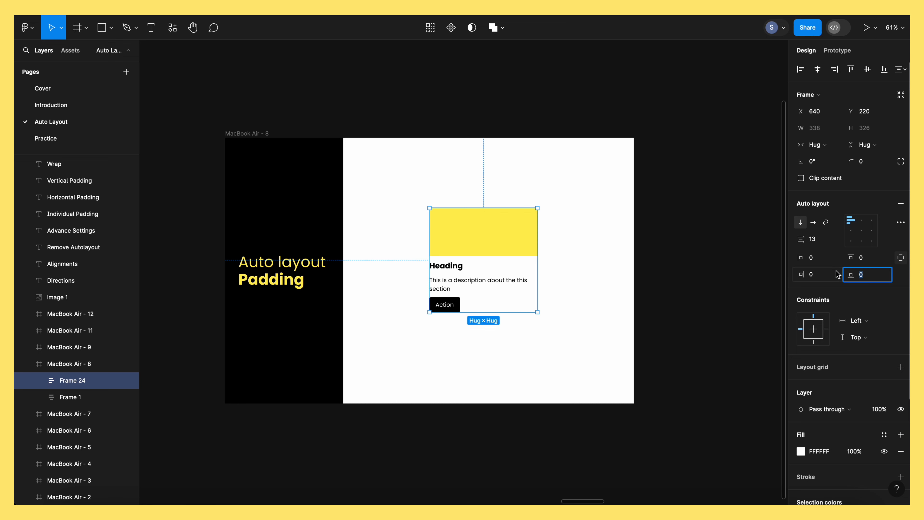
left_click(822, 278)
left_click(901, 258)
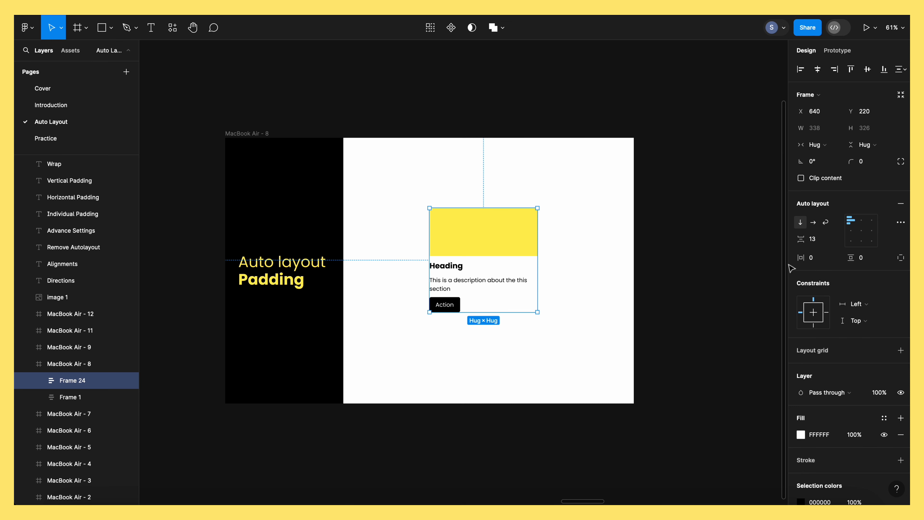
Set the card's horizontal padding to 50 and add a black inside stroke of thickness 5
left_click(825, 260)
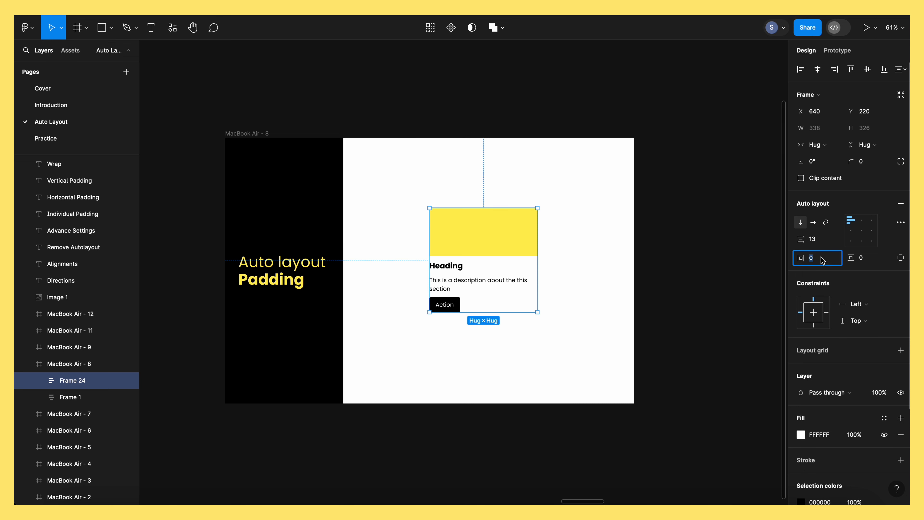
type("50")
key("Return")
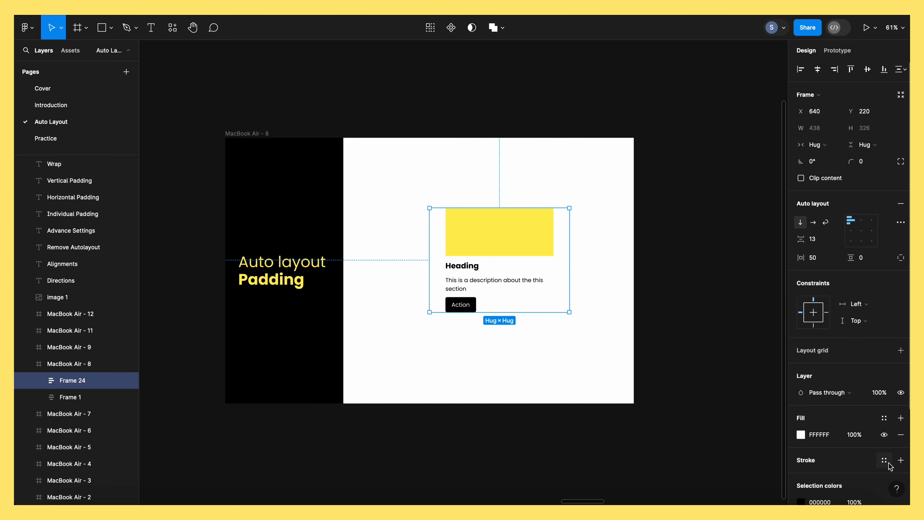
left_click(901, 461)
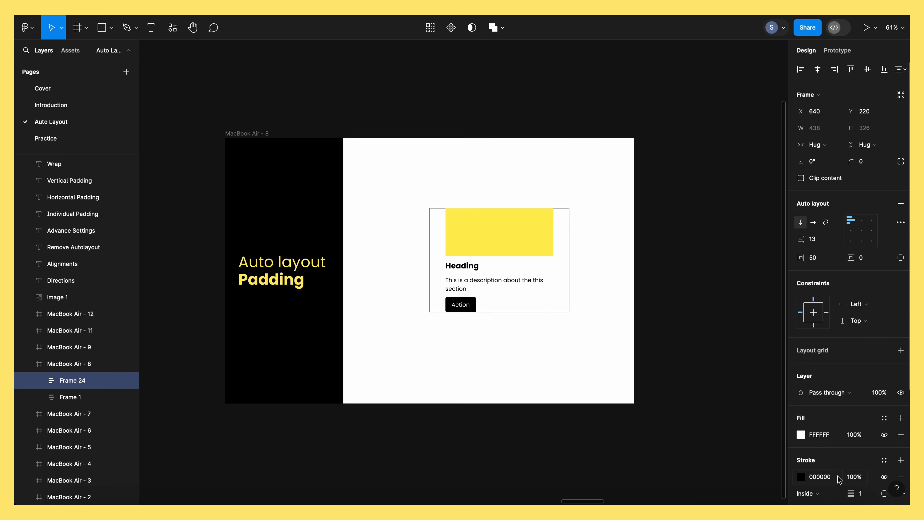
left_click_drag(851, 494, 856, 494)
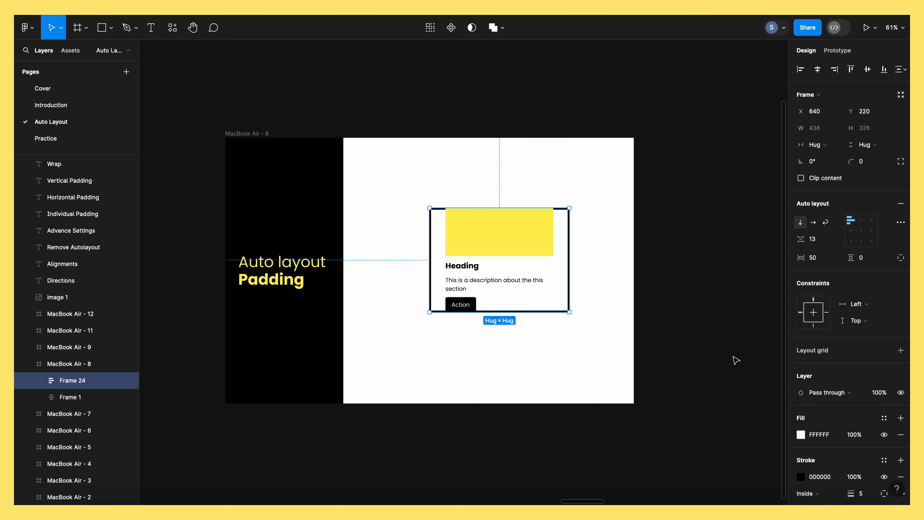
Set the vertical padding of the outlined card to 50
left_click(821, 264)
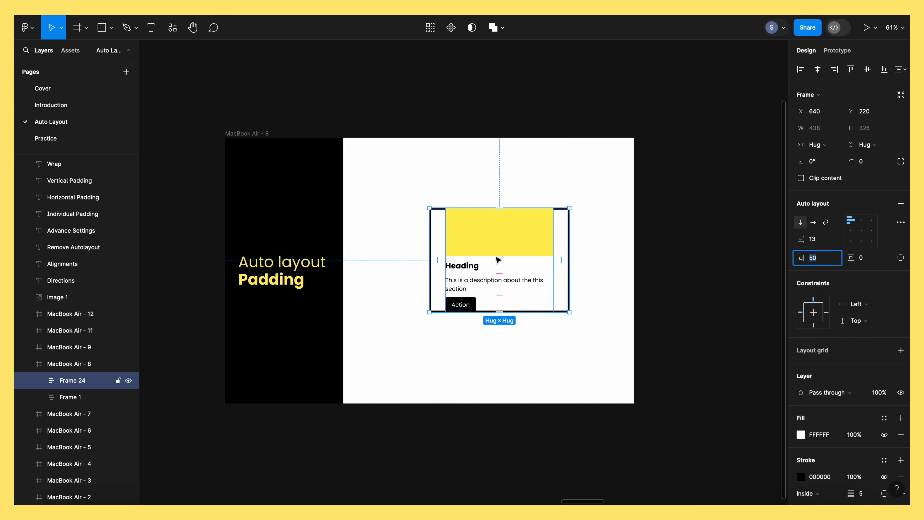
left_click(872, 261)
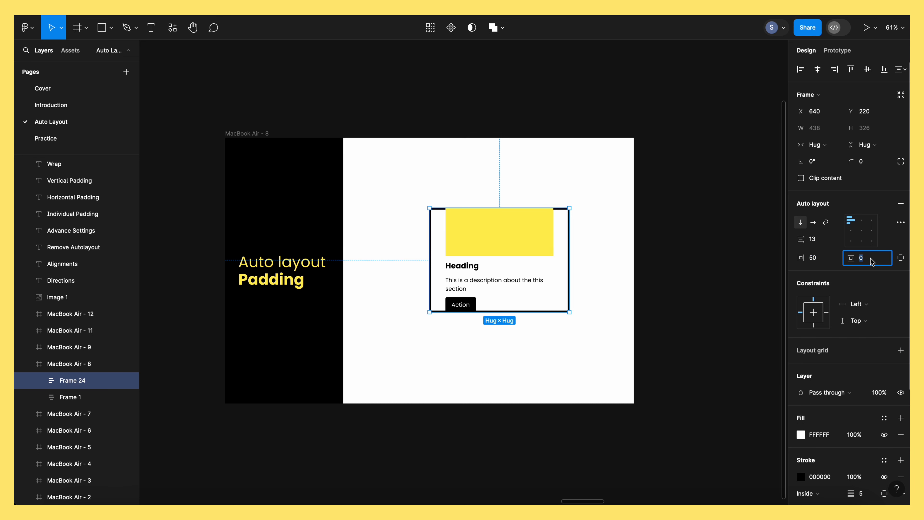
type("50")
key("Return")
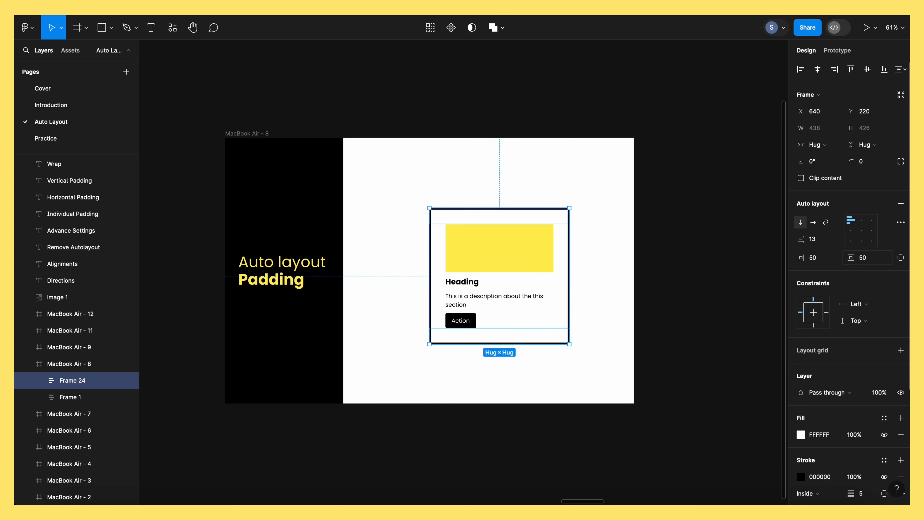
Move the outlined card up and to the left to about X 589, Y 192, and expand its individual padding settings
left_click(604, 279)
left_click_drag(539, 263, 531, 252)
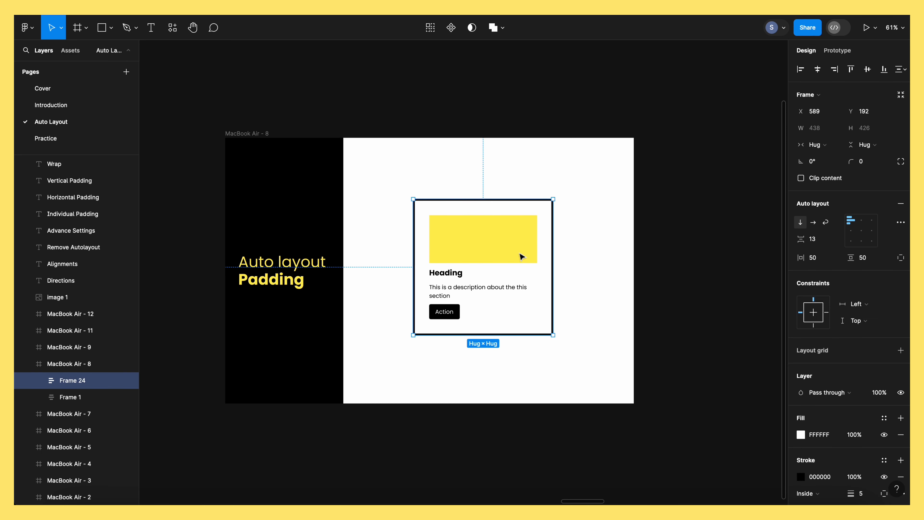
left_click(901, 258)
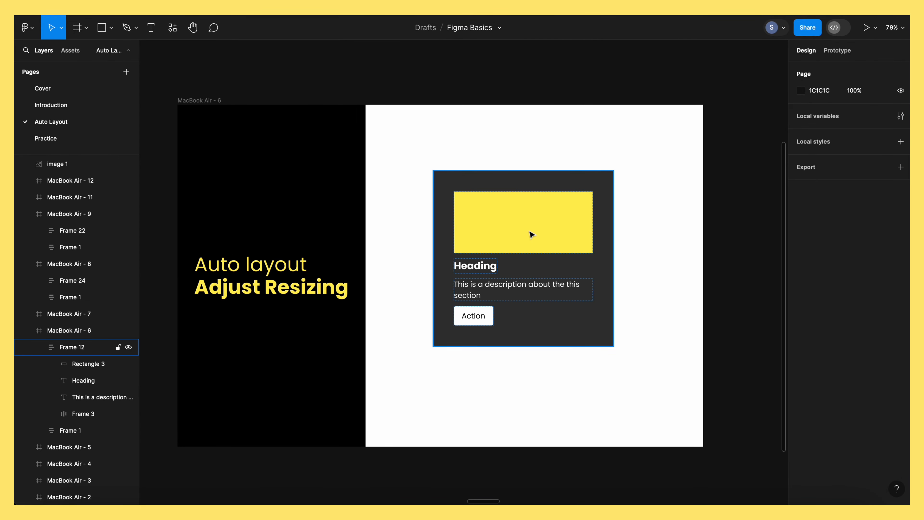
Inspect the dark card on the MacBook Air - 6 frame together with its yellow rectangle and Action button
left_click(612, 223)
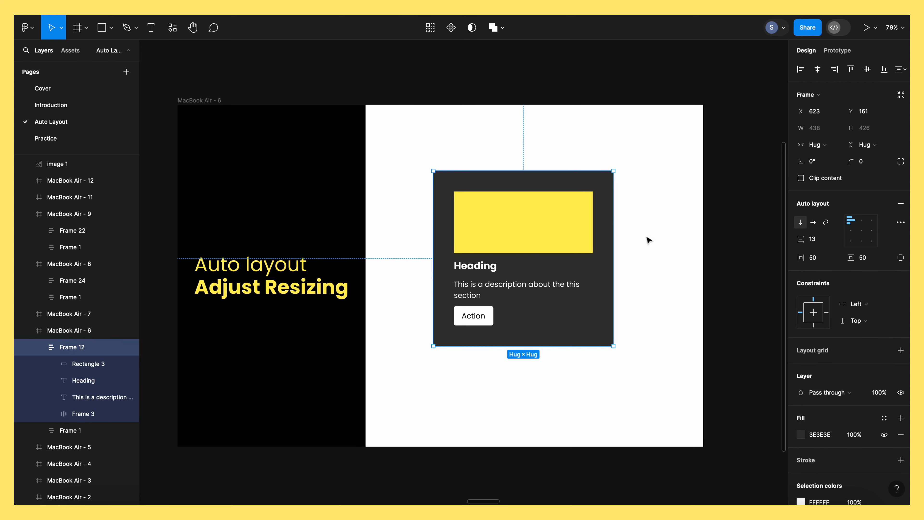
left_click(562, 228)
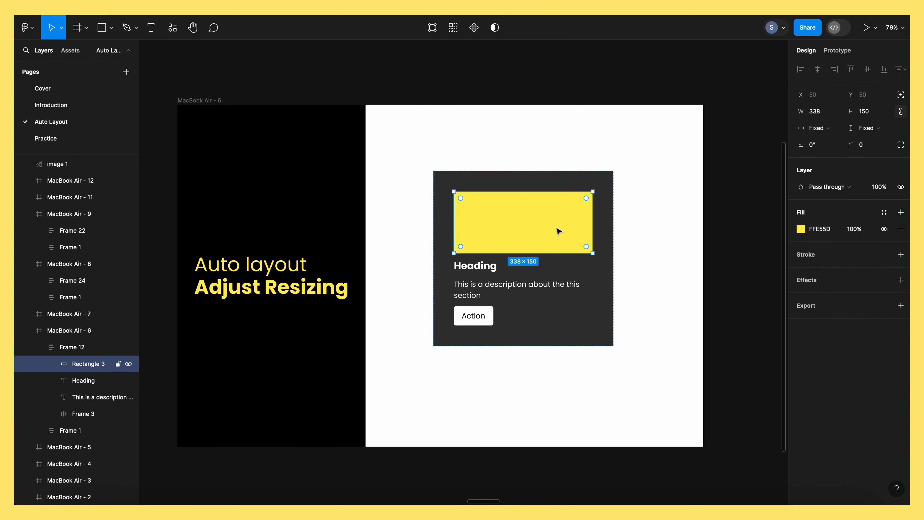
left_click(475, 316)
left_click(577, 207)
key("shift+Return")
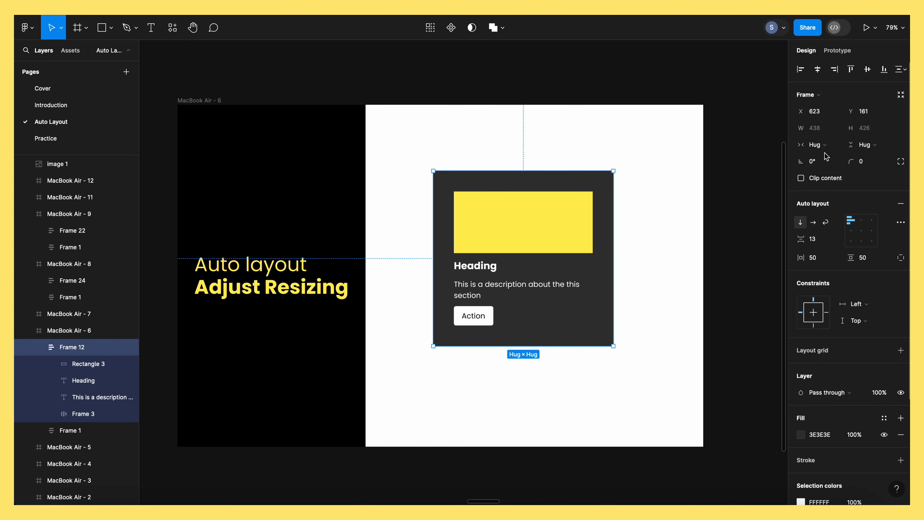
Review the dark card's width and height resizing options, keeping Hug contents for both
left_click(836, 146)
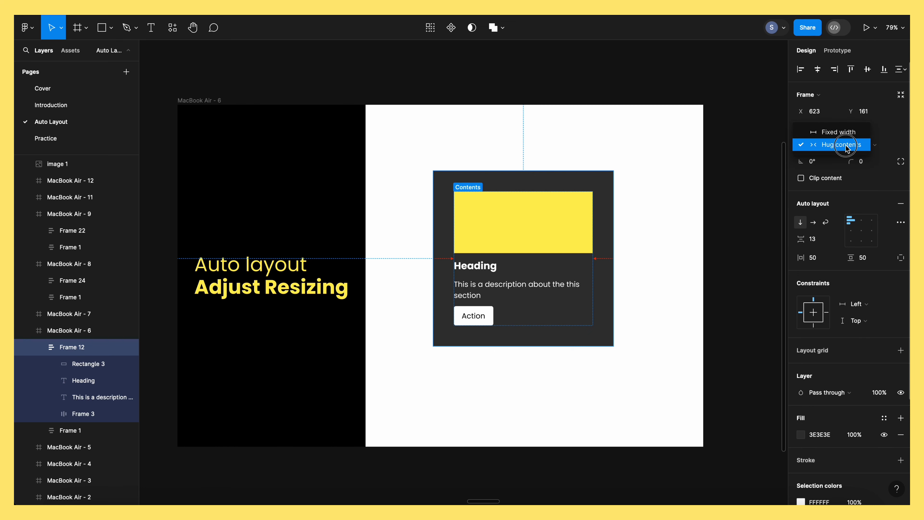
left_click(846, 145)
left_click(874, 147)
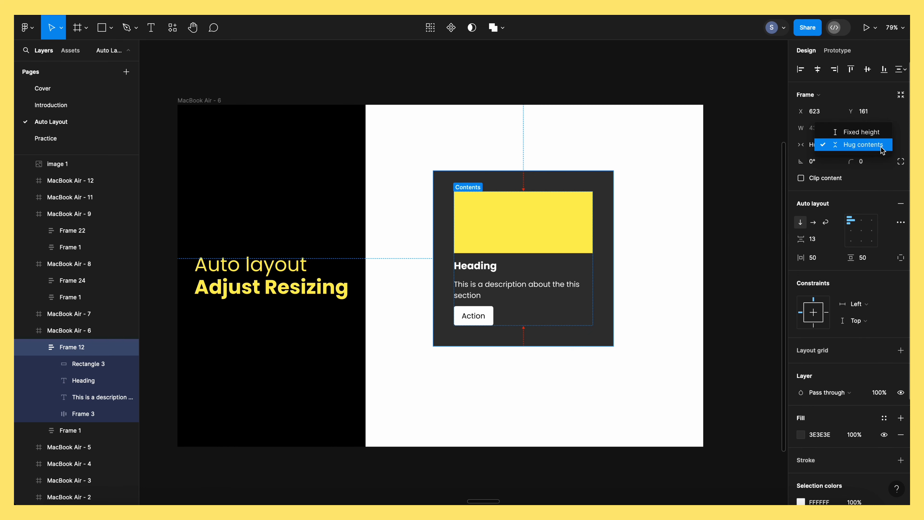
left_click(866, 145)
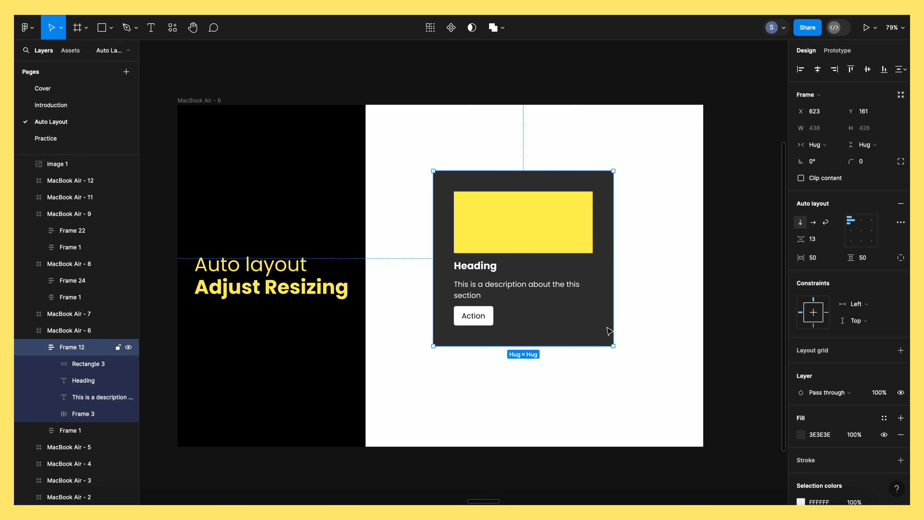
Enlarge the dark card to about 610 × 459 and set both its width and height back to Hug contents
left_click_drag(614, 346, 684, 360)
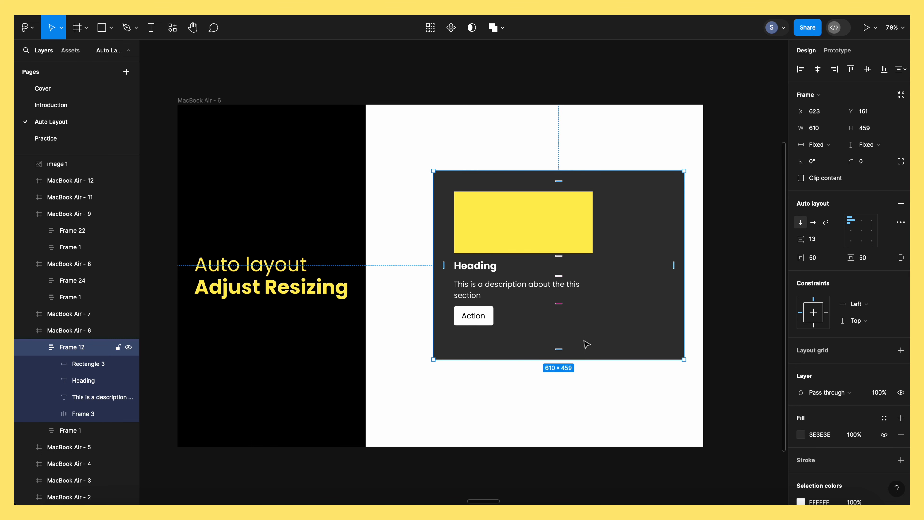
left_click(819, 145)
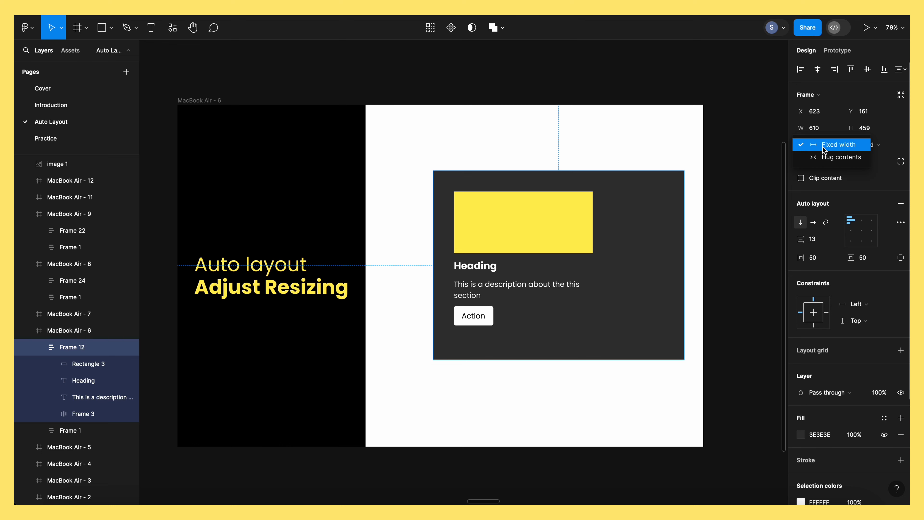
left_click(834, 155)
left_click(869, 144)
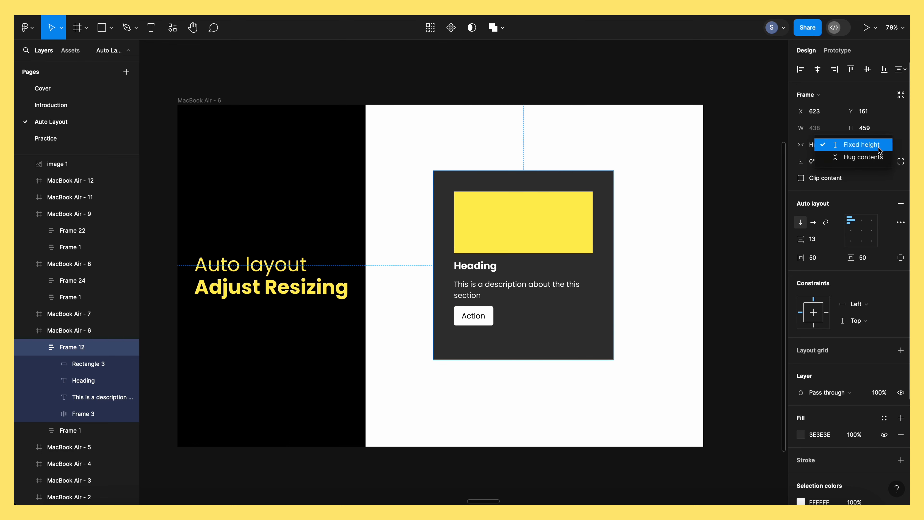
left_click(871, 155)
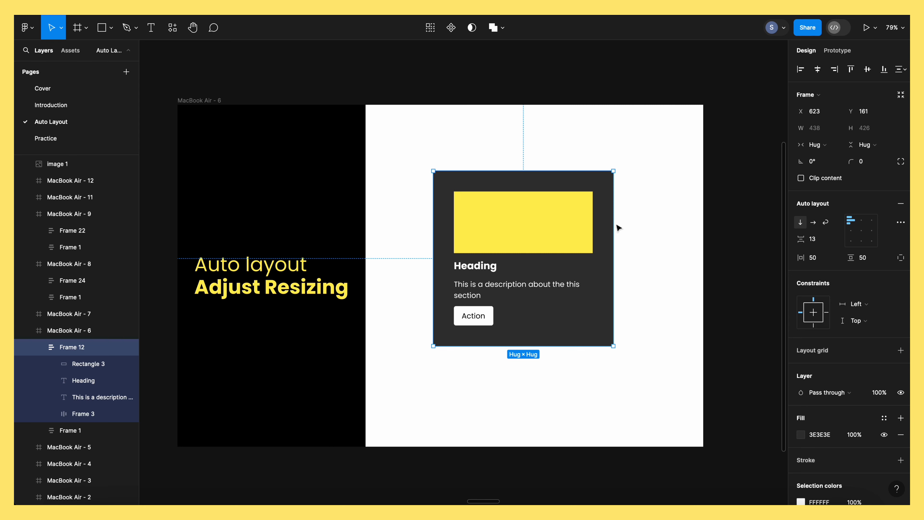
Compare the sizing settings of the yellow rectangle with those of the dark card that contains it
left_click(581, 227)
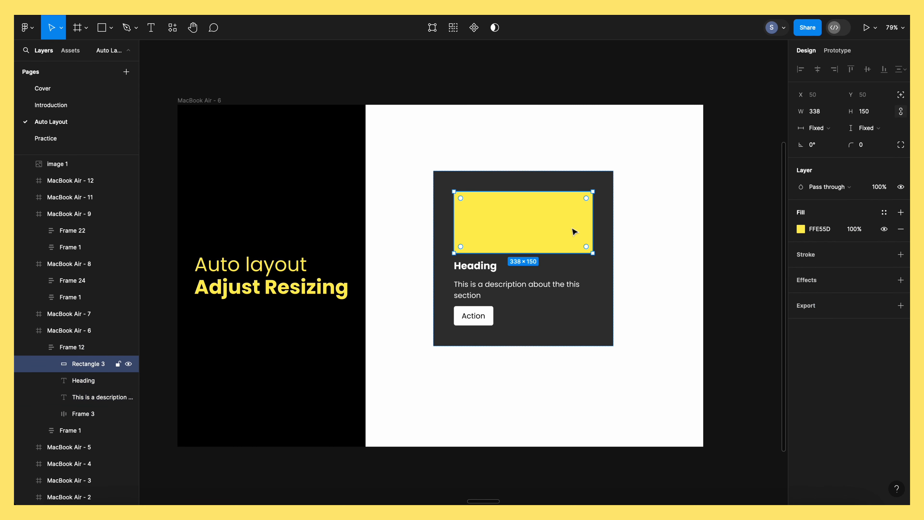
left_click(619, 227)
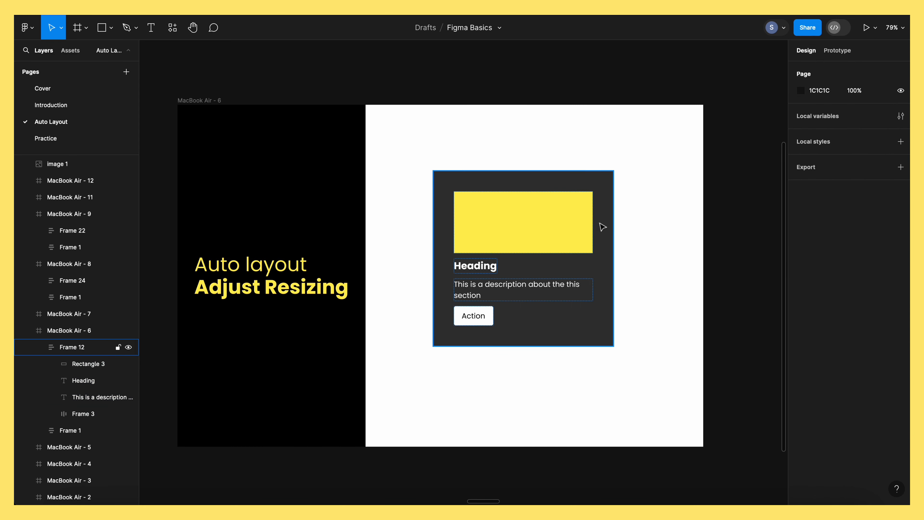
left_click(584, 216)
left_click(620, 227)
left_click(604, 225)
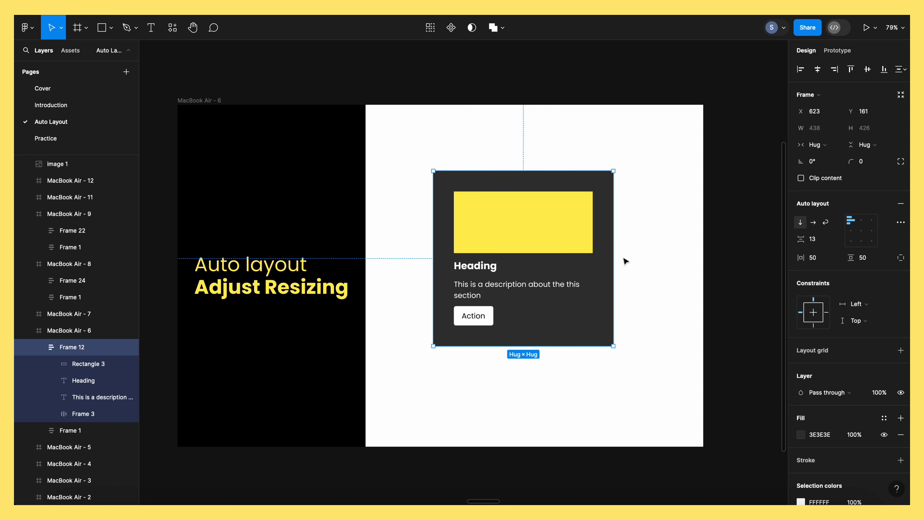
left_click(553, 231)
key("Escape")
left_click(639, 228)
Move the dark card up and to the left to about X 579, Y 138
left_click(557, 223)
left_click_drag(558, 223, 540, 213)
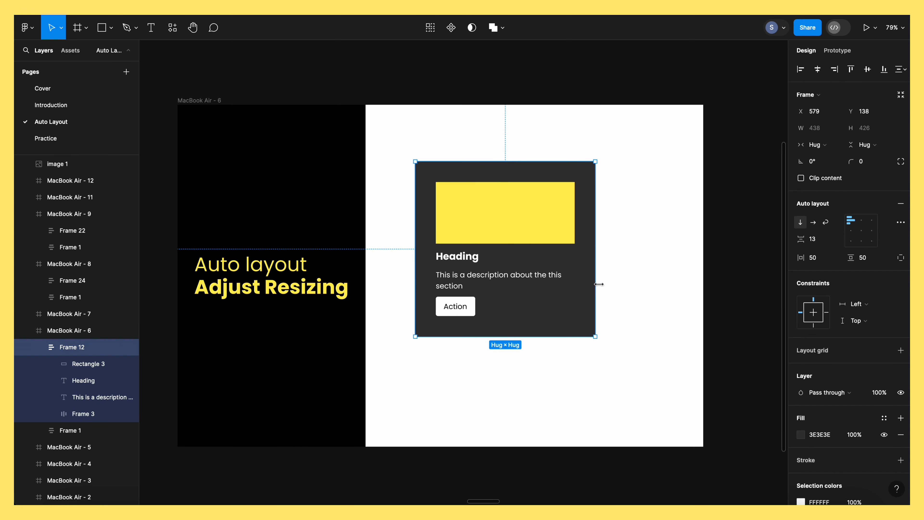
Try enlarging the dark card from its lower-right corner, undo the resize and deselect the card
left_click_drag(596, 336, 644, 348)
key("ctrl+z")
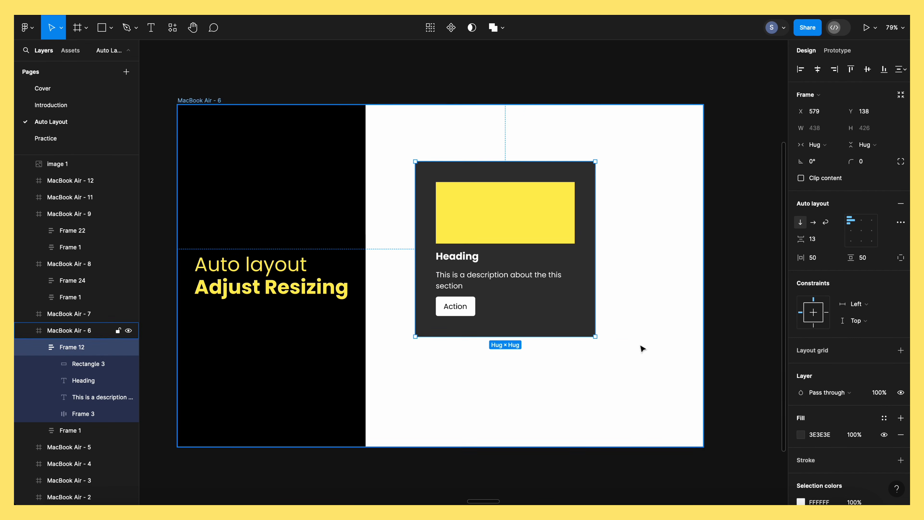
left_click(619, 252)
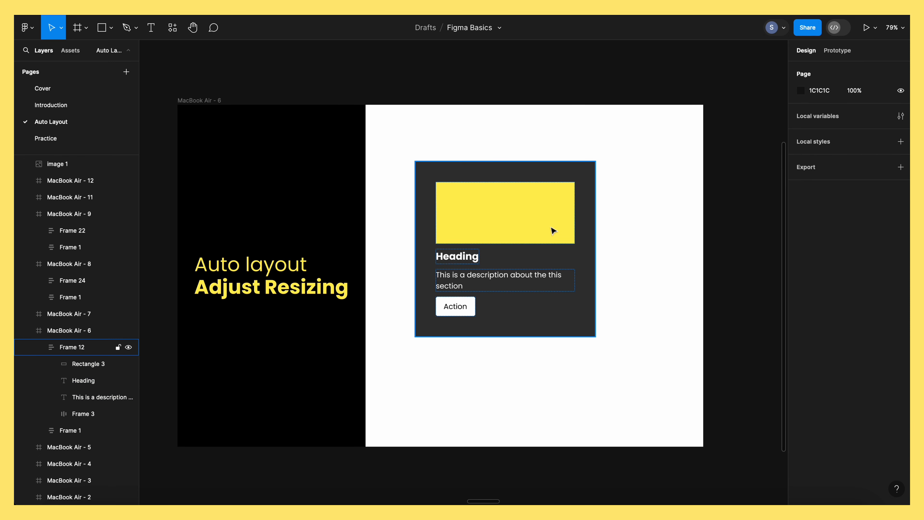
Set the width of the yellow rectangle inside the dark card to Fill container
left_click(556, 229)
left_click(560, 218)
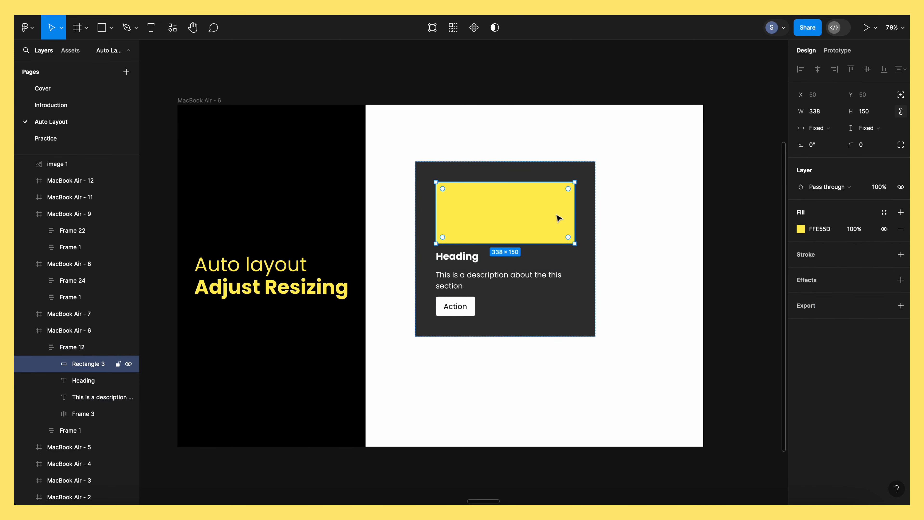
left_click(825, 131)
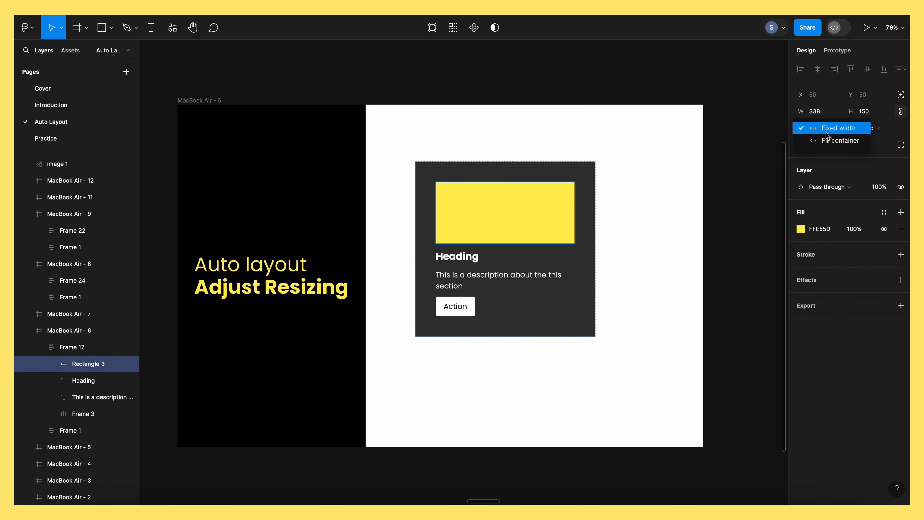
left_click(836, 143)
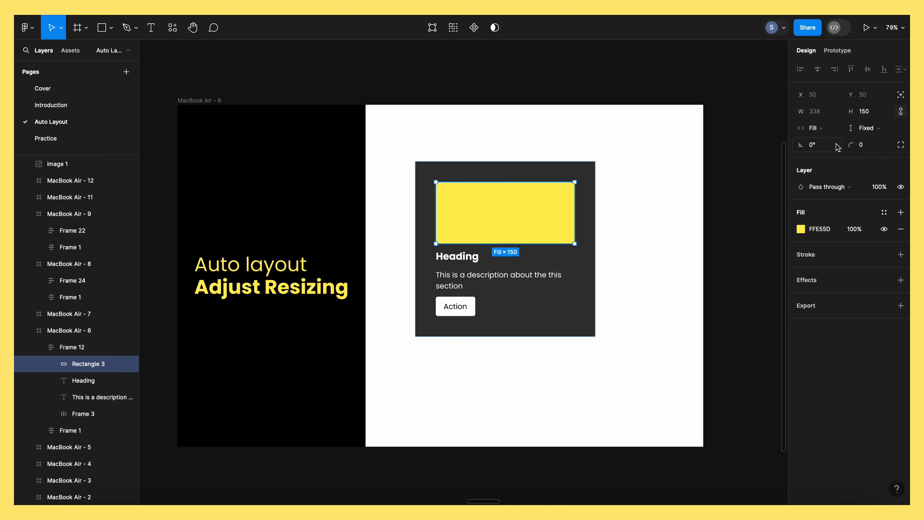
Set the width of the white Action button in the dark card to Fill container
left_click(461, 313)
left_click(818, 144)
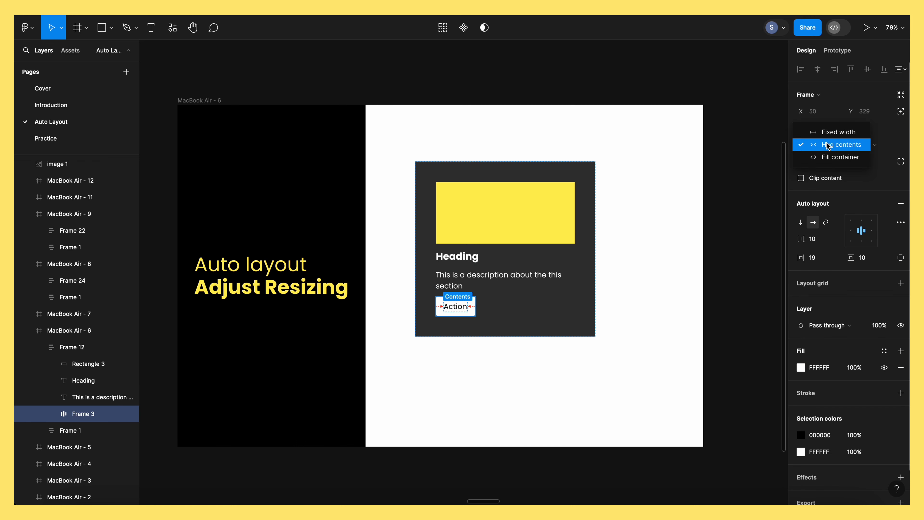
left_click(836, 158)
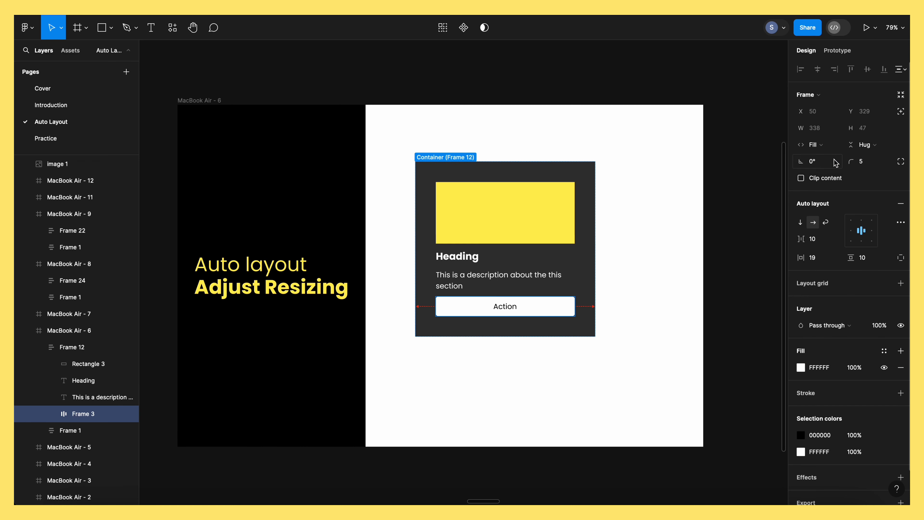
Try resizing the dark card from its lower-right corner to test the filled contents
left_click(604, 372)
left_click(582, 259)
mouse_move(593, 335)
left_mouse_down()
mouse_move(685, 335)
mouse_move(535, 327)
mouse_move(691, 320)
mouse_move(607, 315)
mouse_move(597, 329)
left_mouse_up()
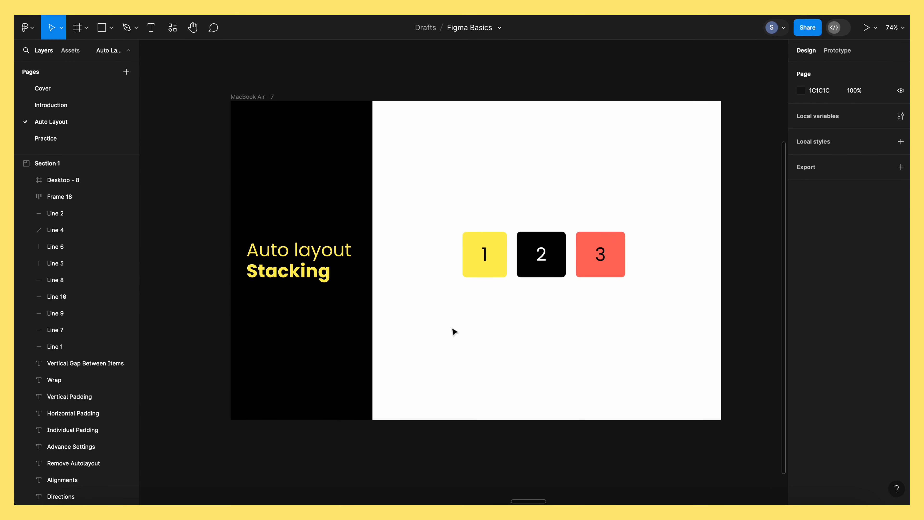
Apply auto layout to the yellow, black and red numbered tiles as one group on the Stacking slide
left_click(502, 270)
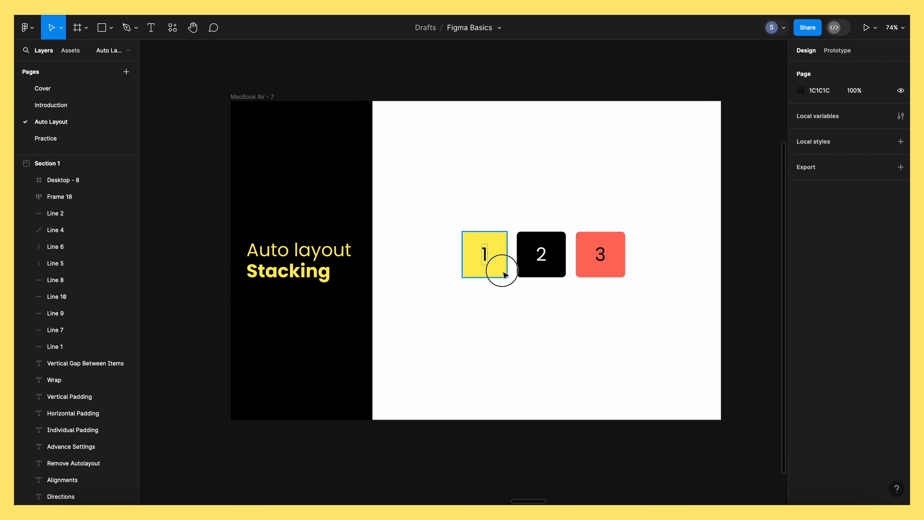
left_click(463, 215)
left_click_drag(459, 221, 681, 299)
left_click(589, 354)
left_click(489, 268)
left_click(441, 258)
left_click_drag(450, 223, 655, 294)
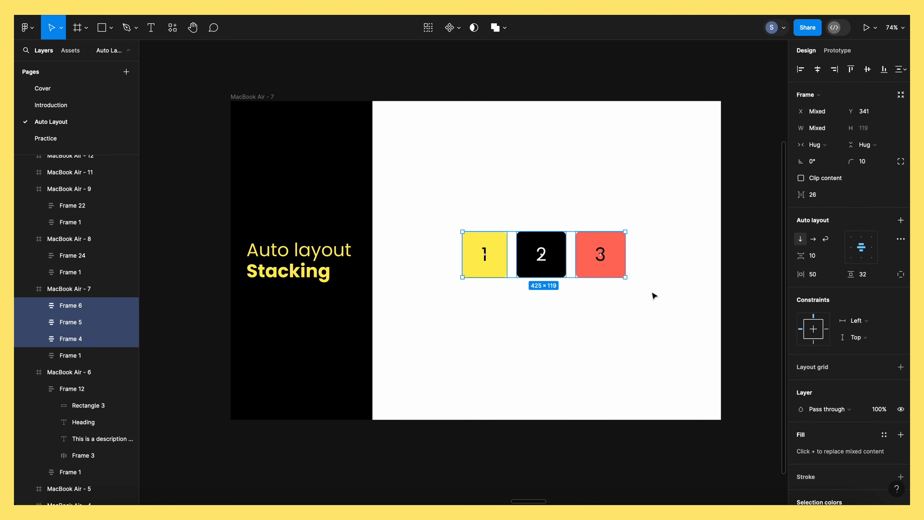
key("shift+a")
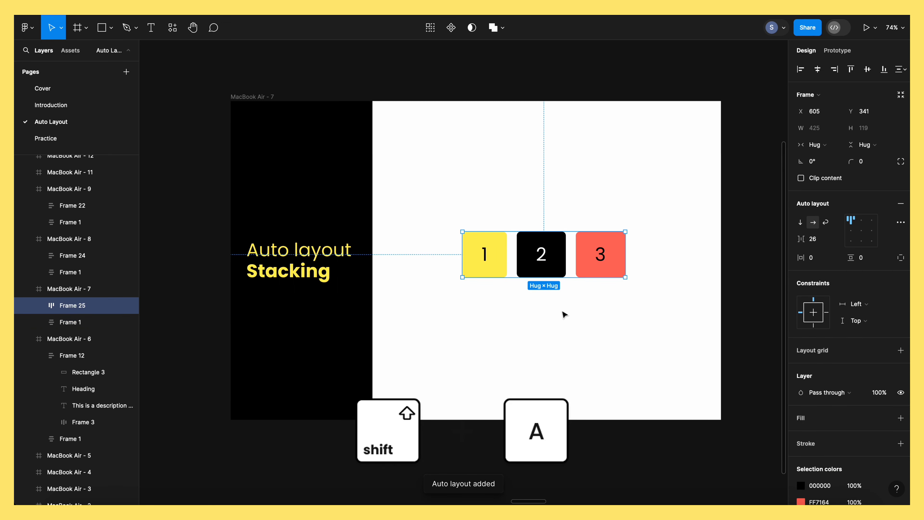
Move the red tile 3 ahead of the black tile 2 and return it to last place
left_click(513, 281)
left_click(509, 276)
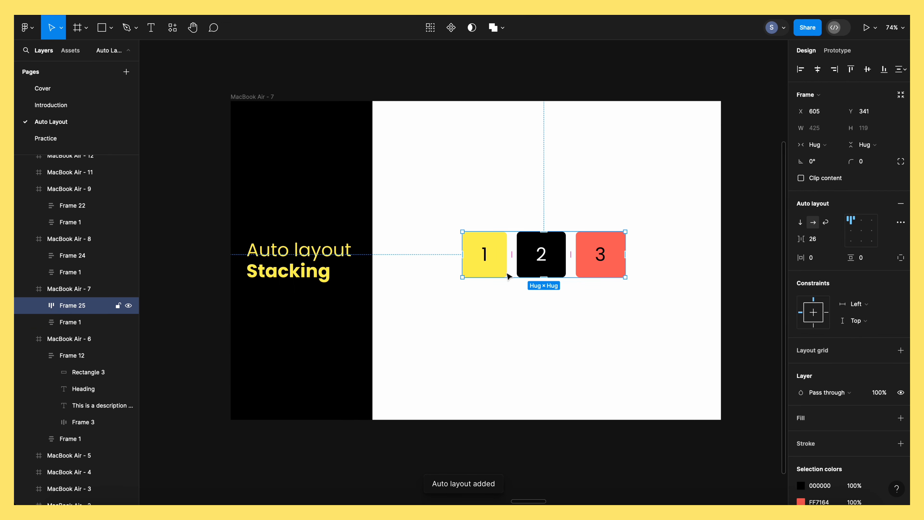
left_click(609, 272)
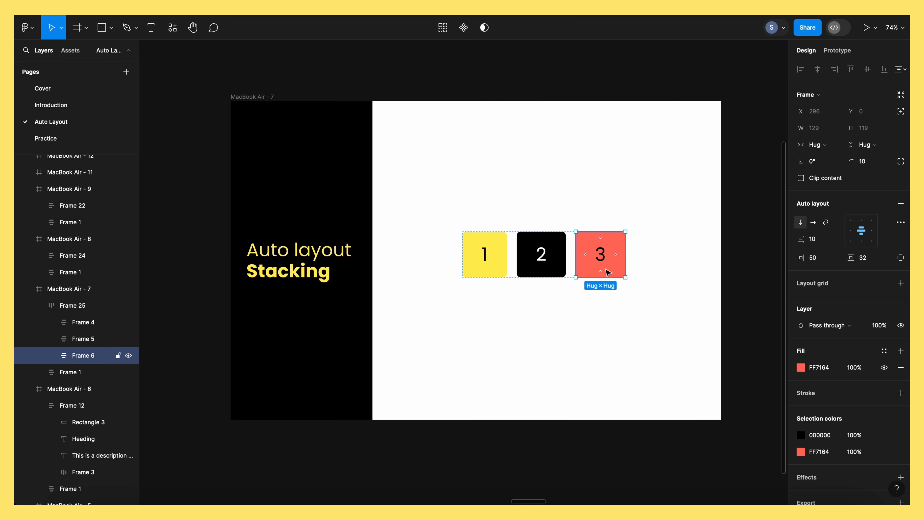
key("Left")
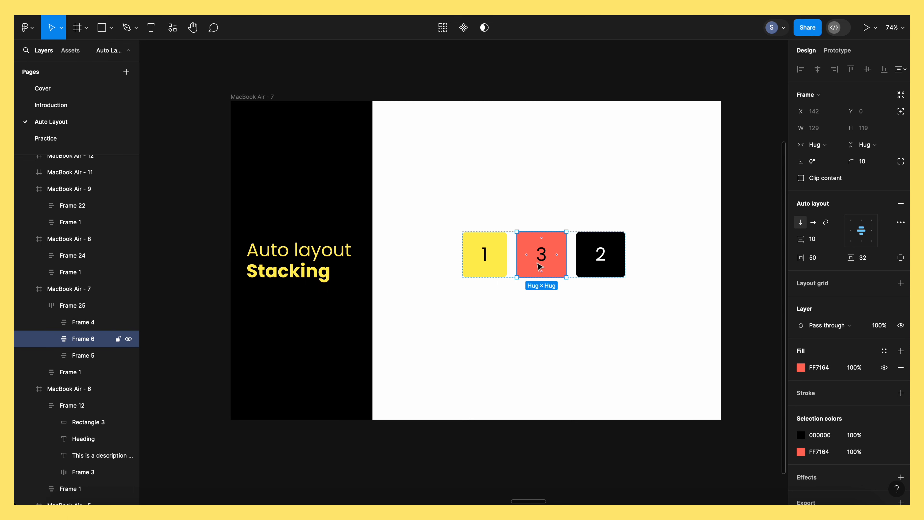
key("Right")
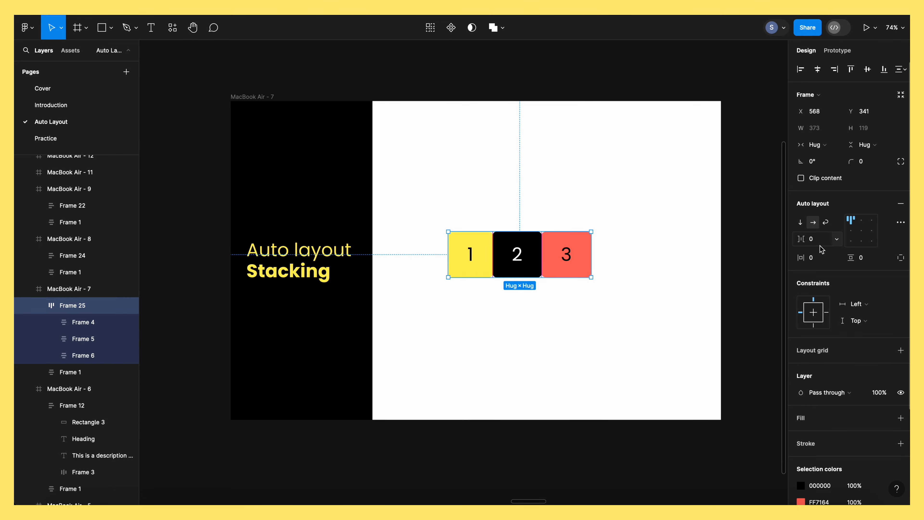
Set the horizontal gap between the three numbered tiles to -30 so they overlap
left_click(819, 242)
key("Return")
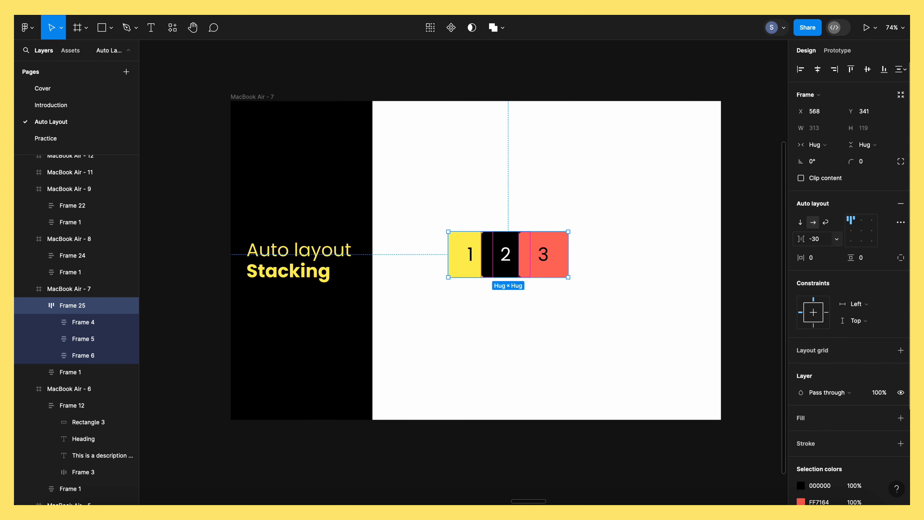
left_click(544, 302)
left_click(538, 257)
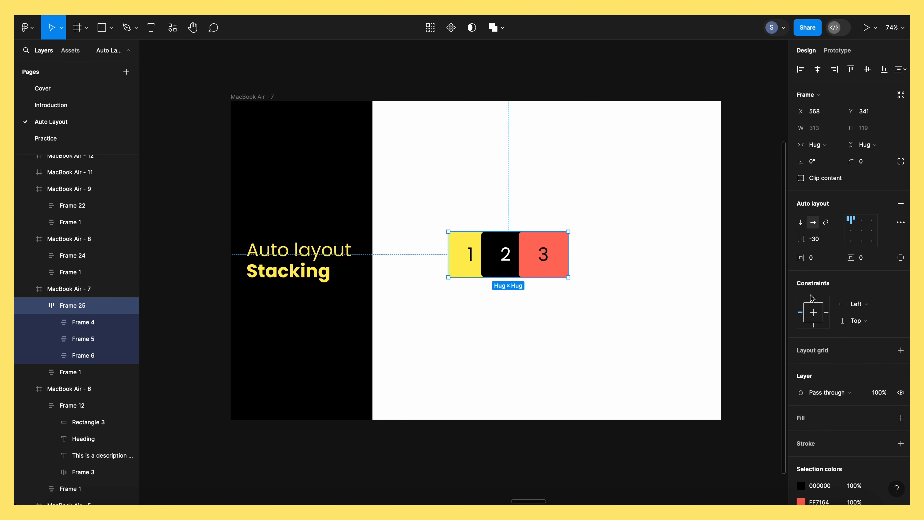
Set the canvas stacking of the overlapping tiles to First on top in the advanced auto layout settings
left_click(903, 222)
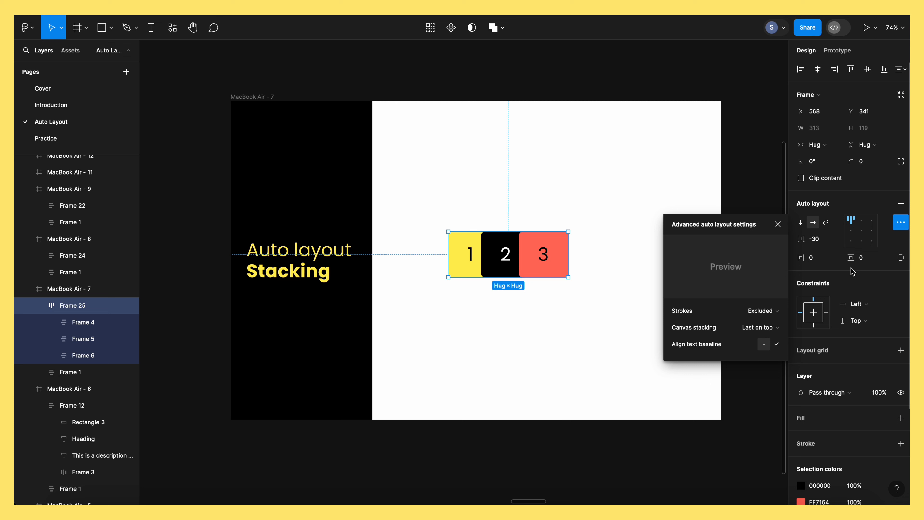
left_click(768, 326)
left_click(766, 316)
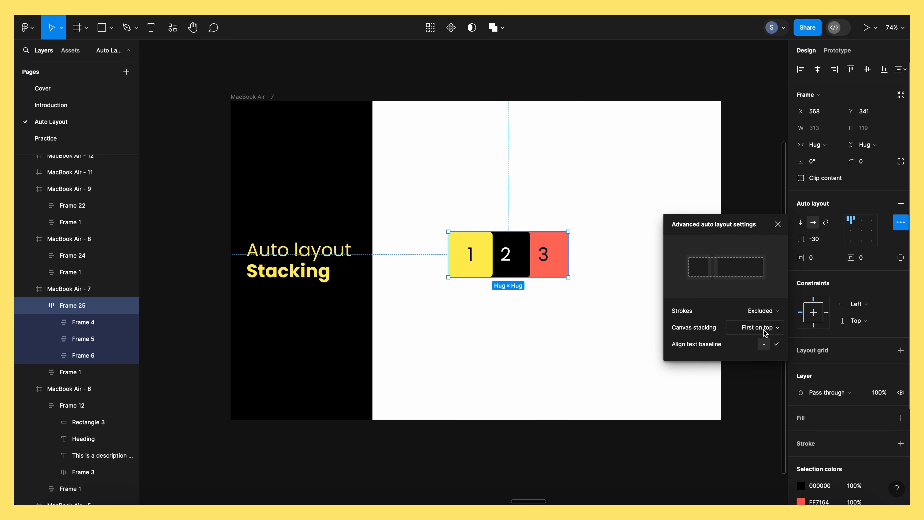
mouse_move(765, 331)
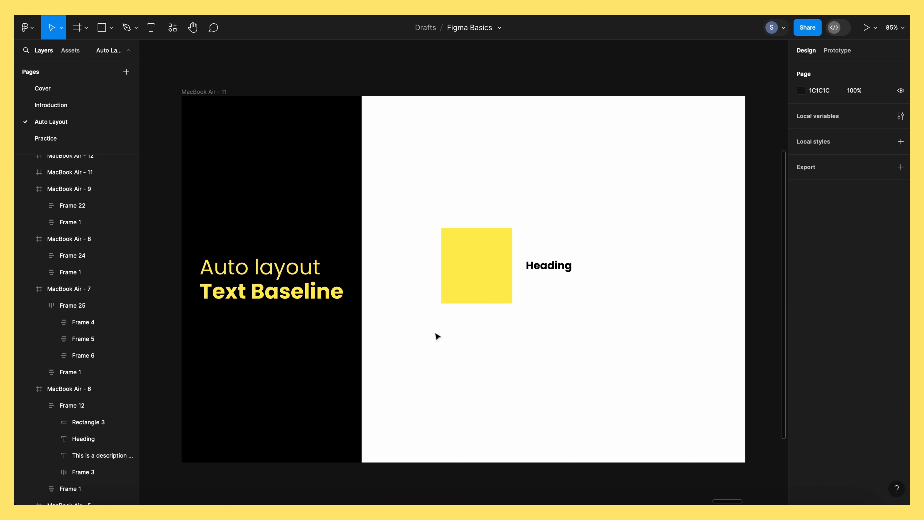
Move the frame holding the yellow square and heading to X 563, Y 275 and check its two items
left_click(509, 258)
left_click_drag(493, 273, 489, 276)
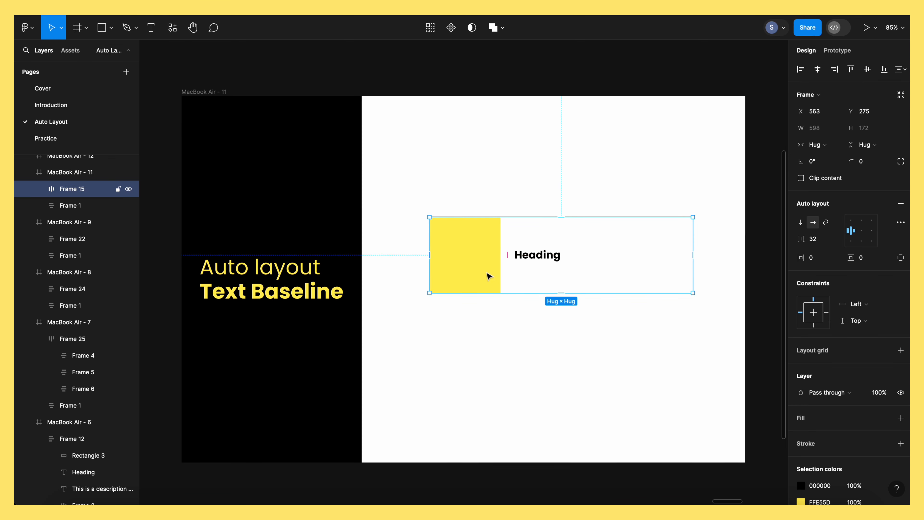
left_click(532, 256)
left_click(486, 253)
left_click(512, 378)
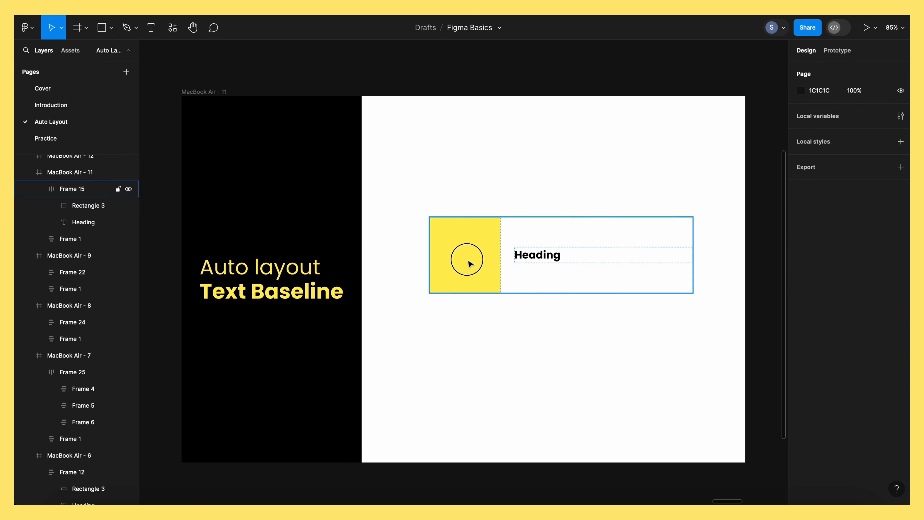
Turn on text baseline alignment for the frame with the yellow square and heading
left_click(467, 263)
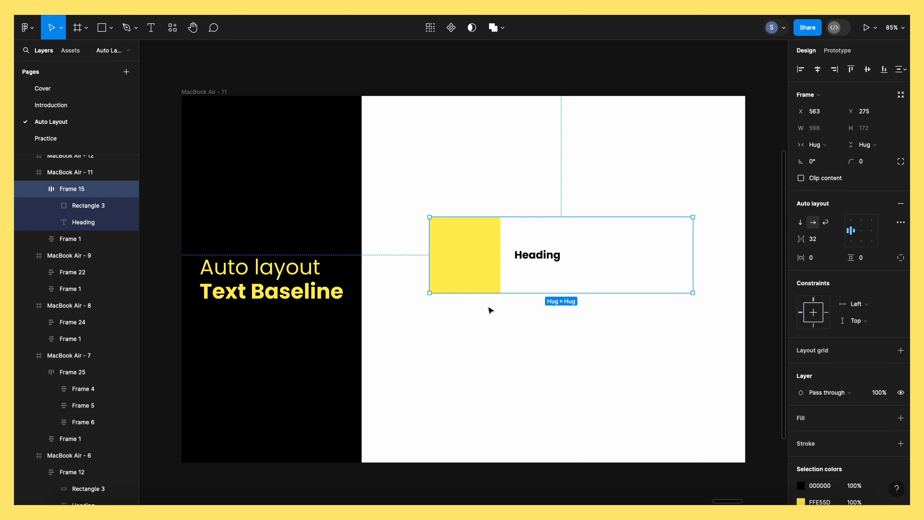
left_click(901, 223)
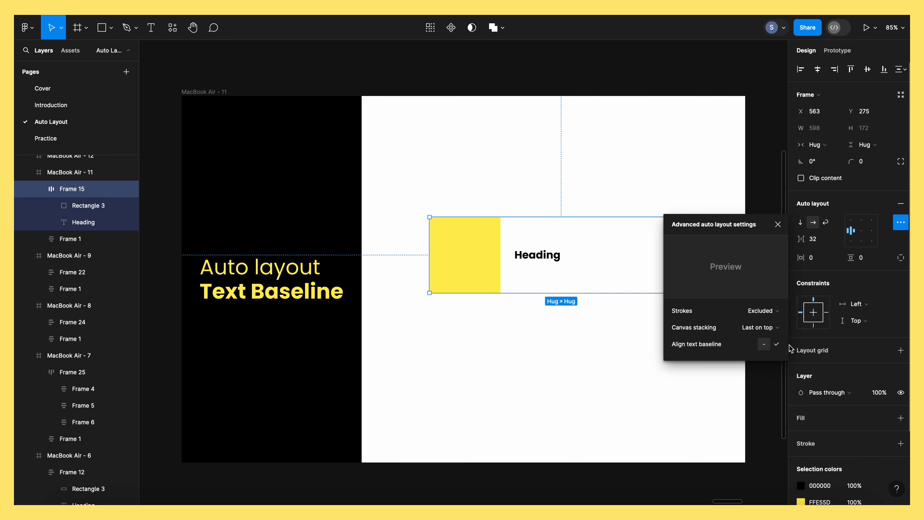
left_click(777, 345)
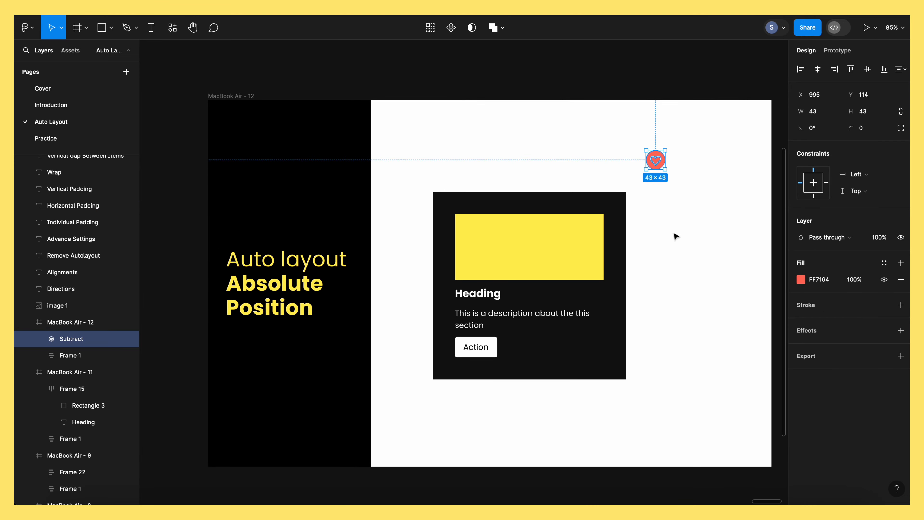
Examine the dark card's auto layout, its yellow rectangle and the separate heart icon on the Absolute Position slide
left_click(675, 237)
scroll(669, 240, "right", 3)
left_click(555, 255)
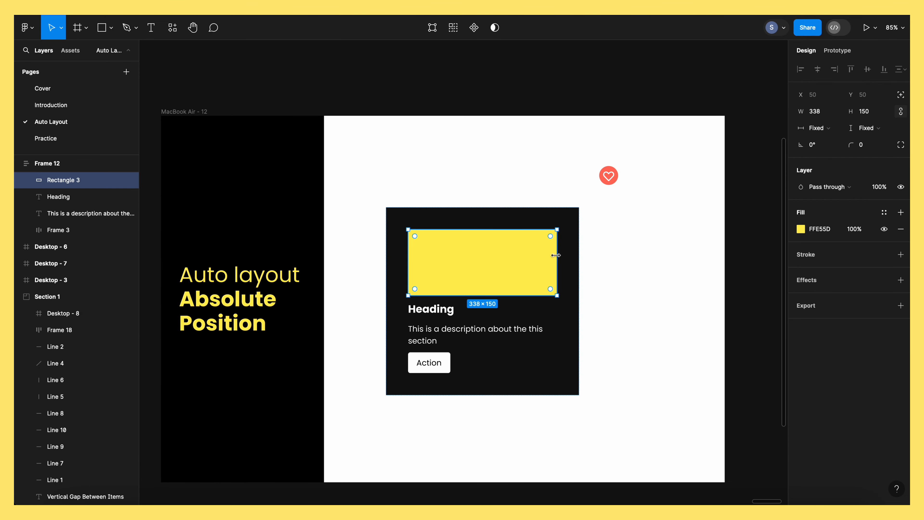
left_click(584, 237)
left_click(572, 213)
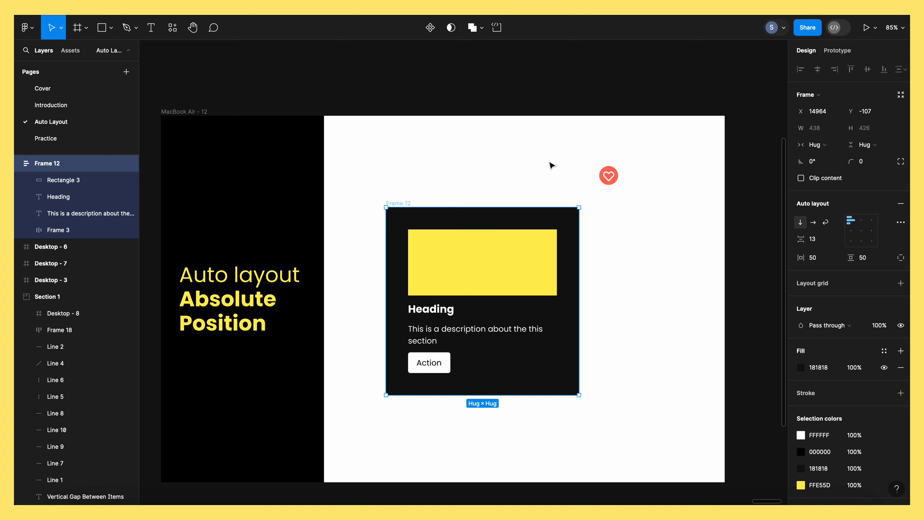
left_click(419, 200)
left_click(402, 204)
left_click(609, 176)
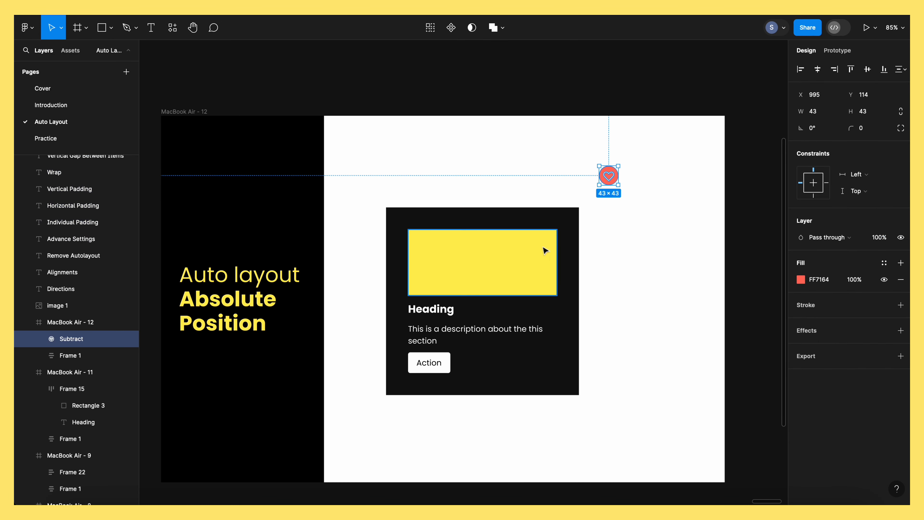
left_click(637, 201)
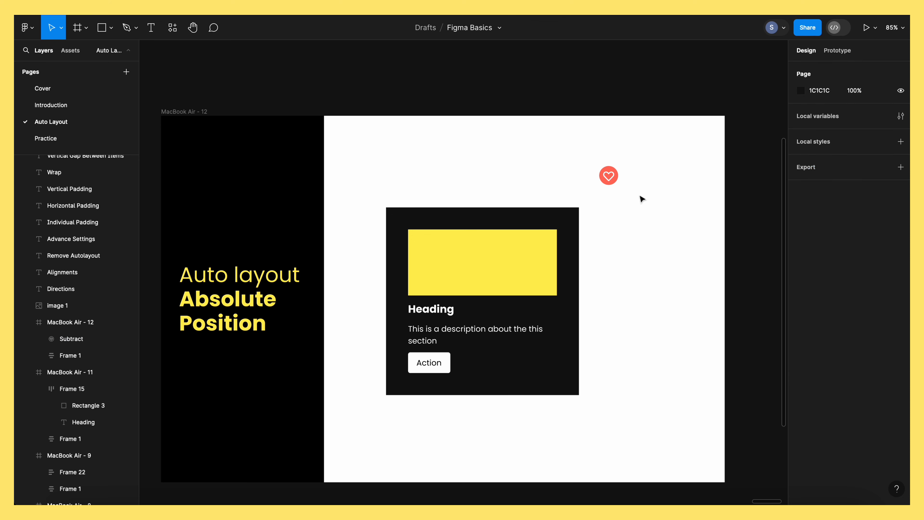
Move the heart icon into the dark card's auto layout, above the yellow rectangle
left_click(613, 182)
left_click_drag(612, 182, 622, 195)
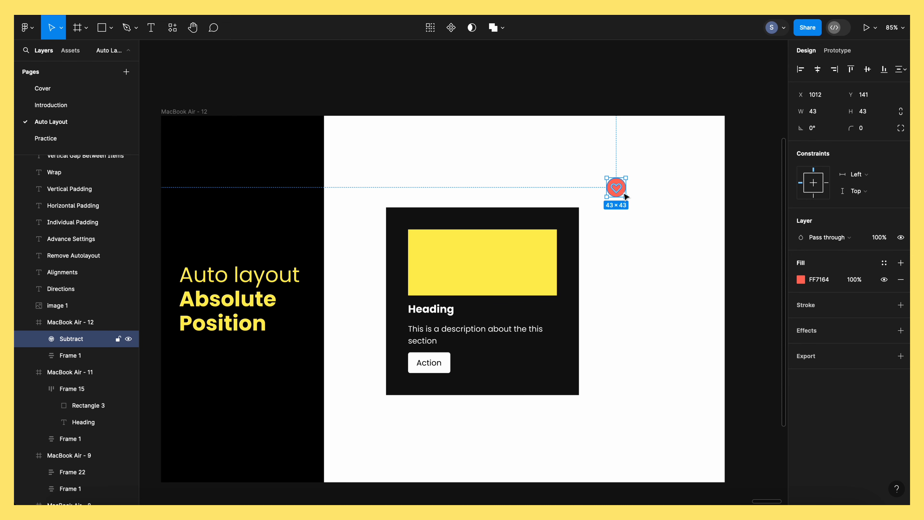
left_click_drag(625, 196, 423, 243)
left_click(456, 169)
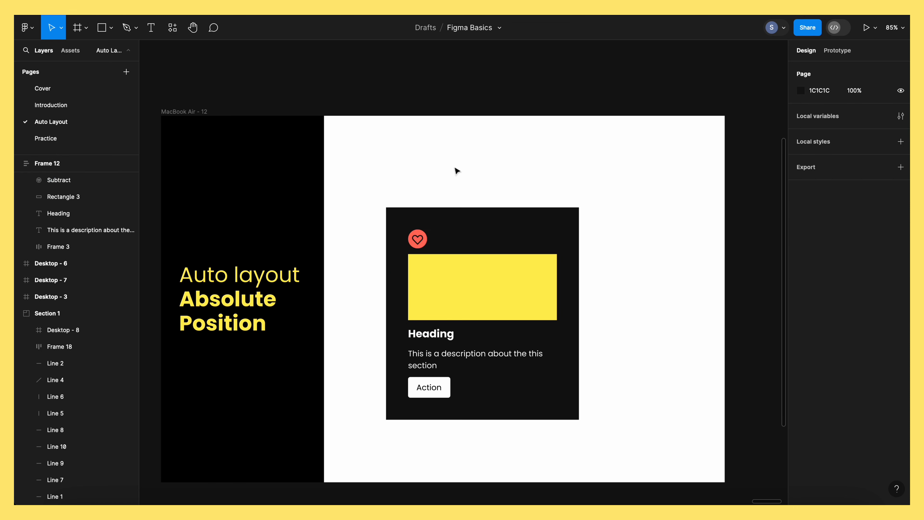
Give the heart icon absolute position within the dark card and place it over the yellow rectangle's upper-right corner
left_click(420, 247)
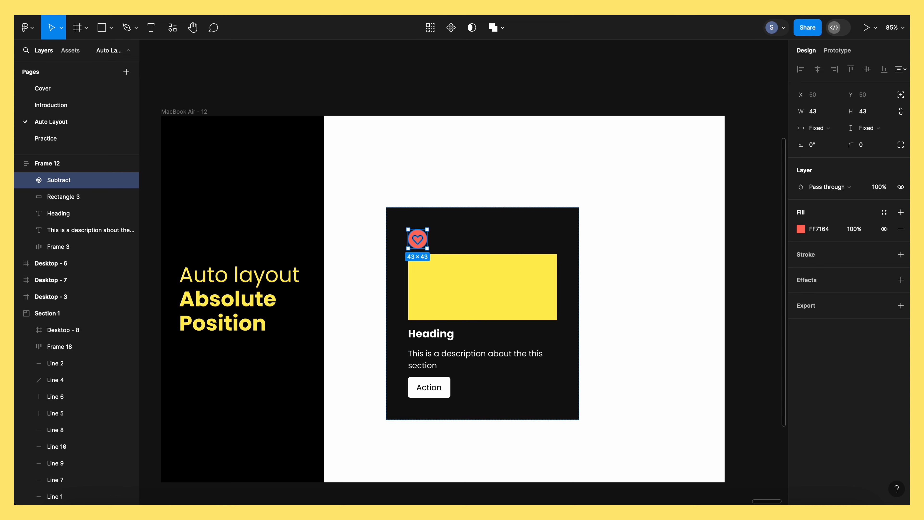
left_click(901, 96)
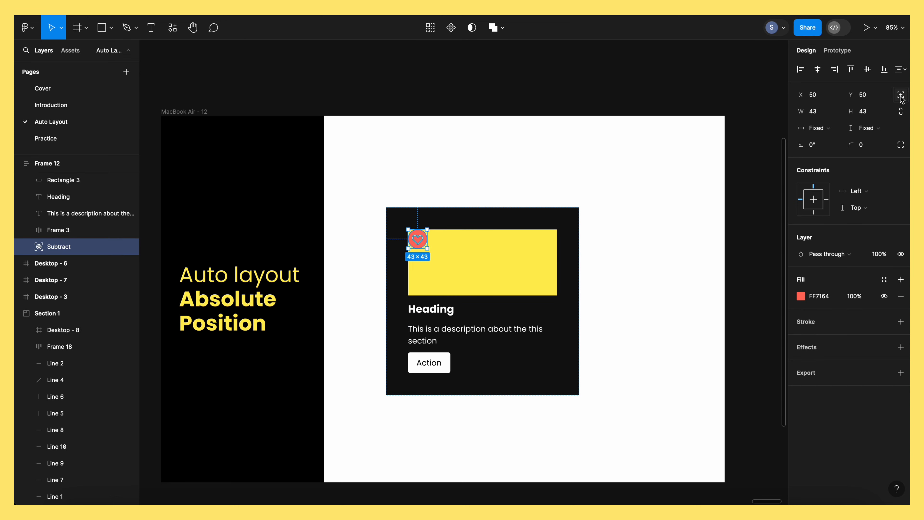
left_click_drag(418, 241, 556, 233)
left_click(605, 267)
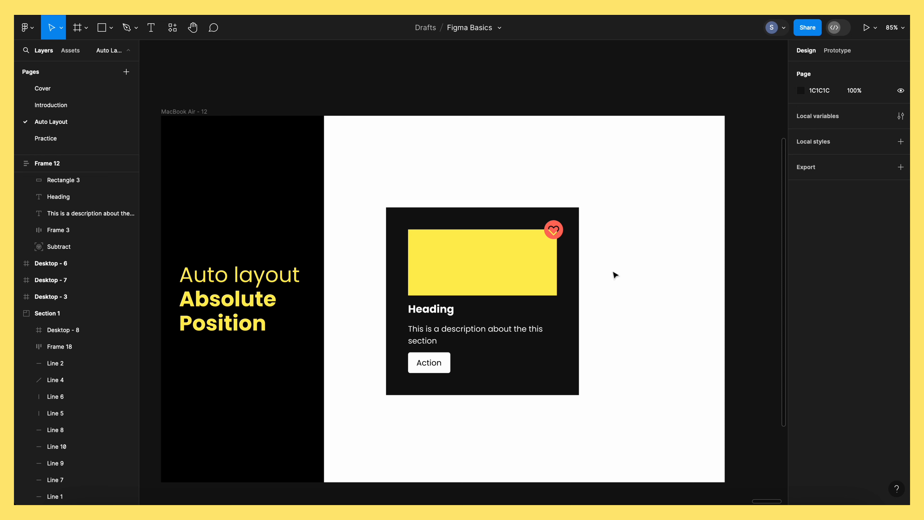
scroll(617, 281, "down", 2)
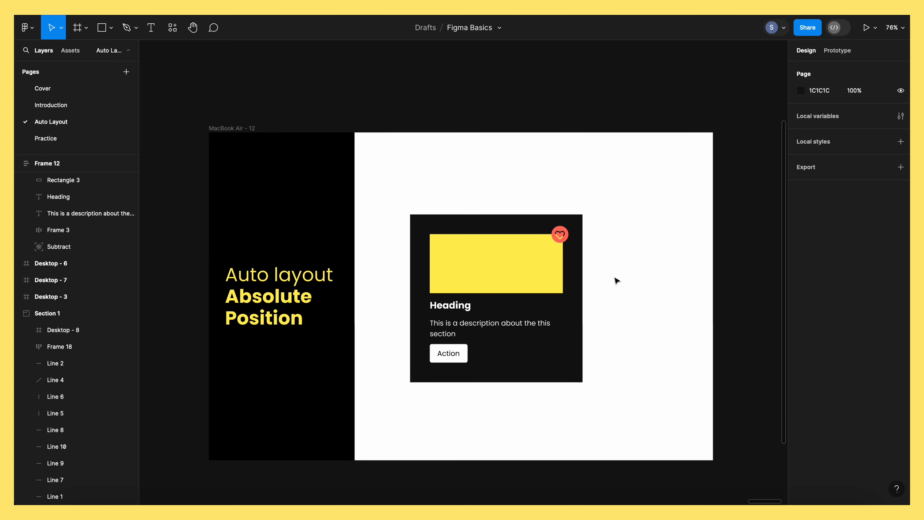
scroll(619, 281, "left", 1)
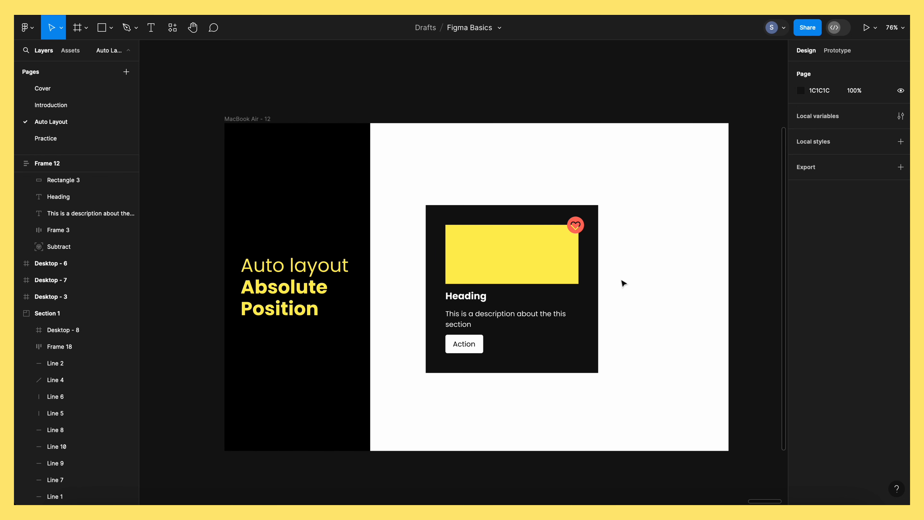